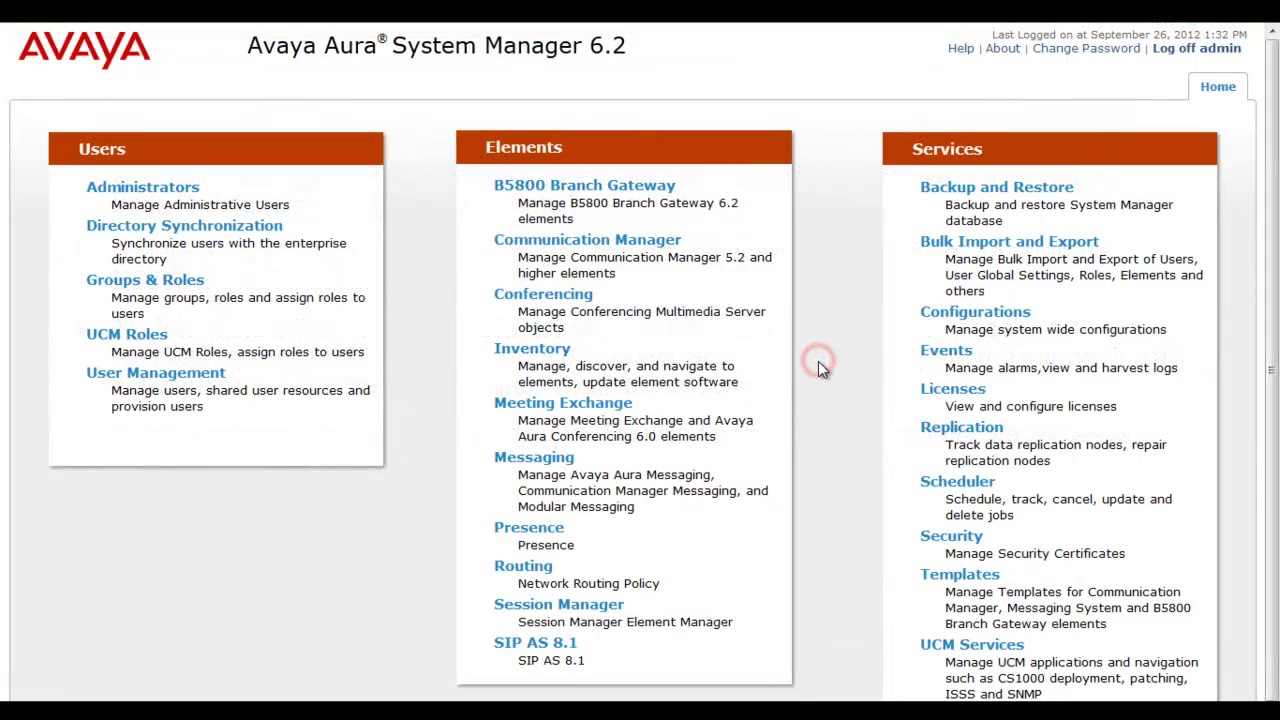
Step: List the 40 managed elements sorted by Type so B5800 Branch Gateways, including B5800-196, lead
left_click(558, 351)
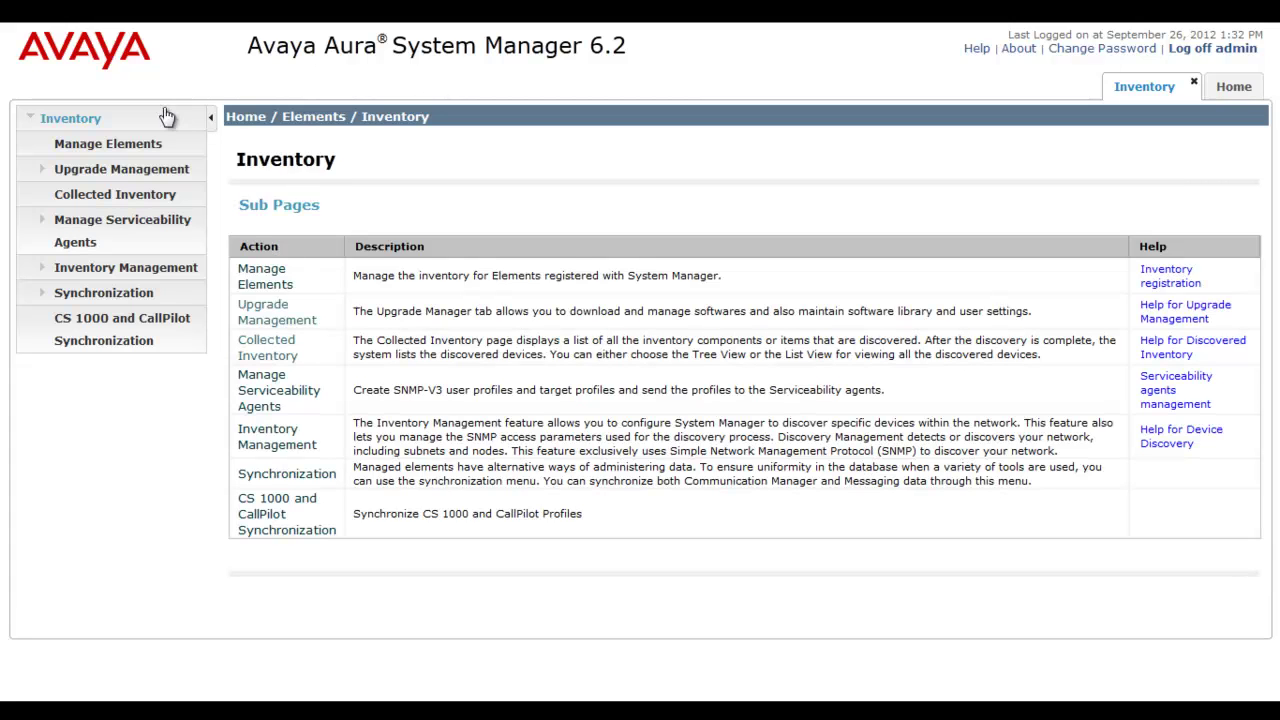
left_click(150, 170)
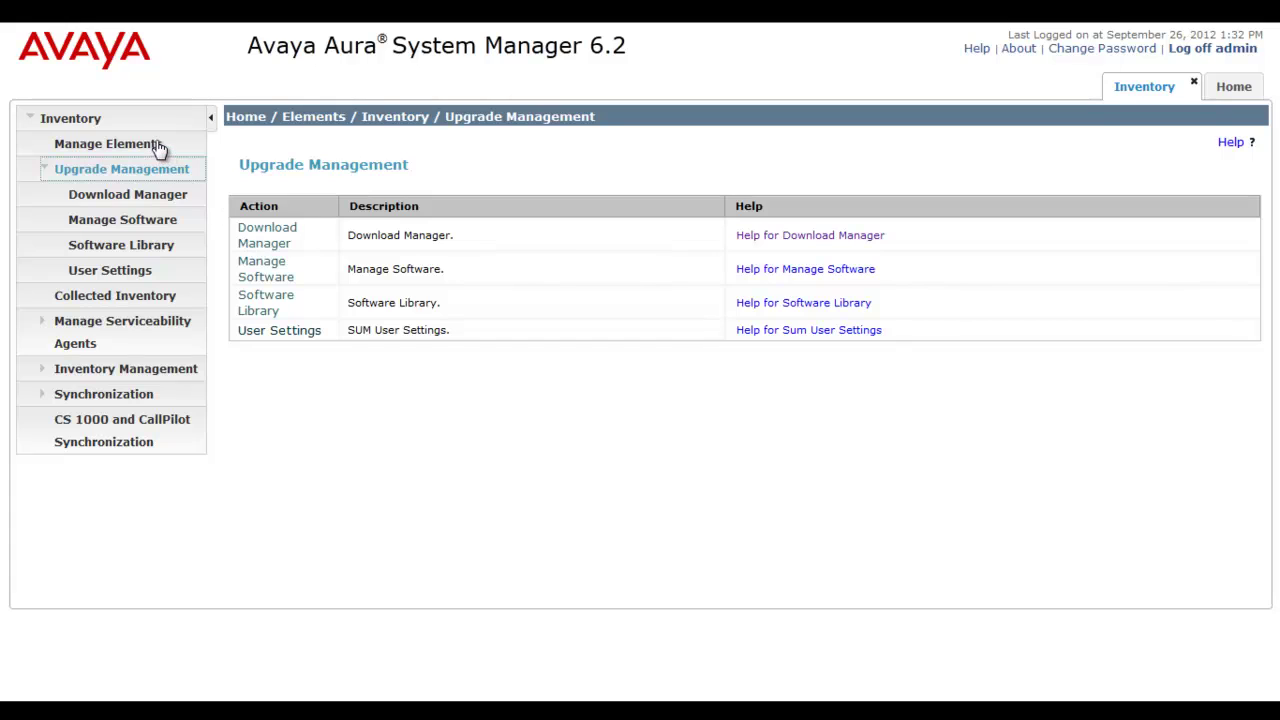
left_click(158, 146)
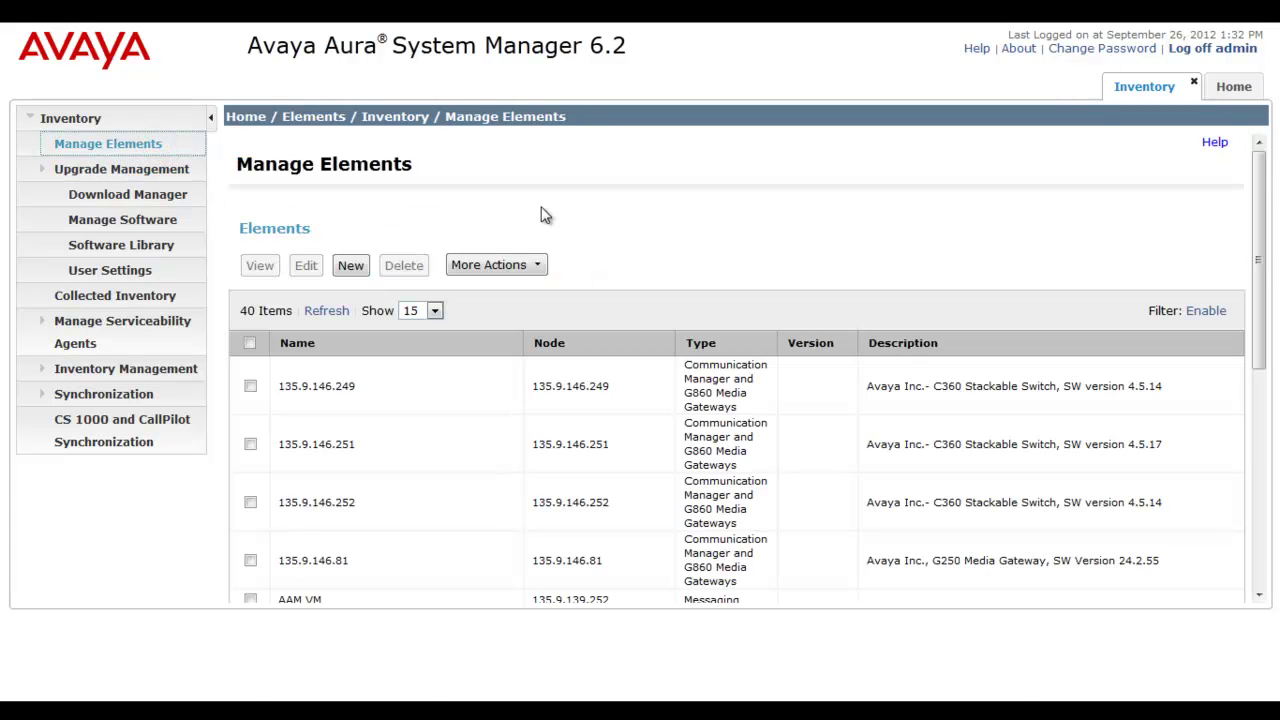
left_click(700, 342)
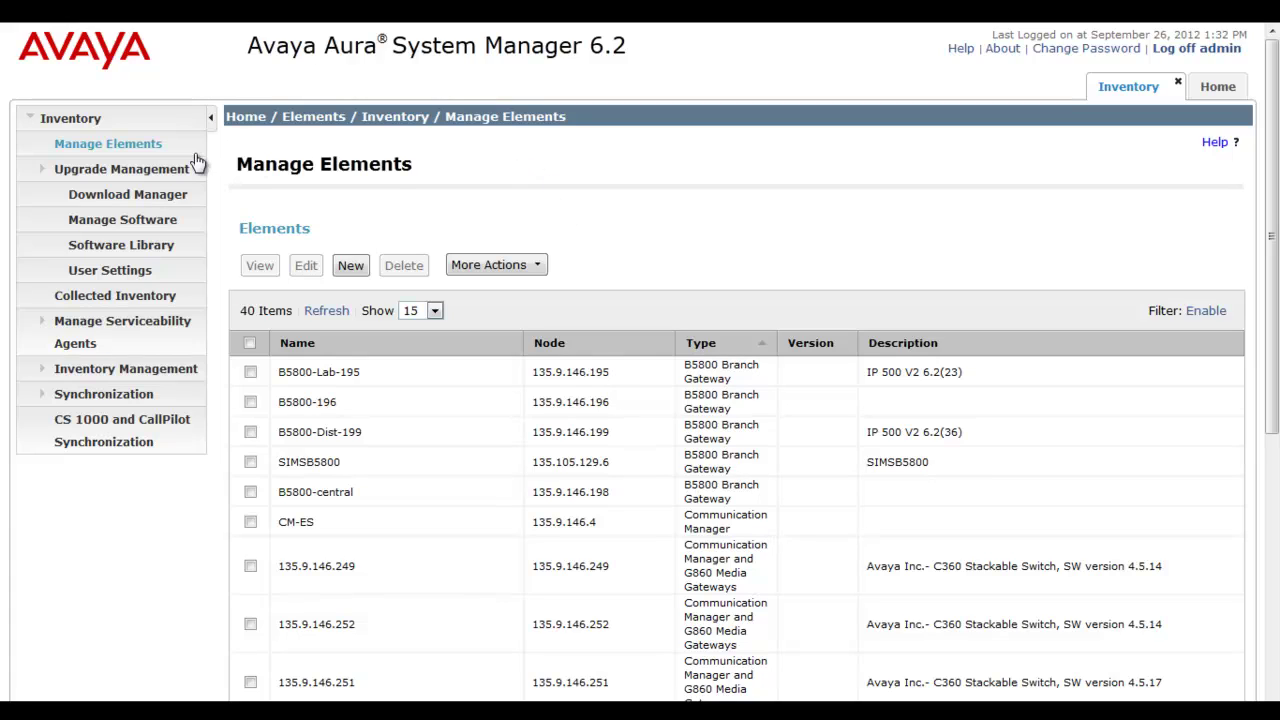
Step: Sort the Collected Inventory by Type and page through it, returning to page 2
left_click(167, 296)
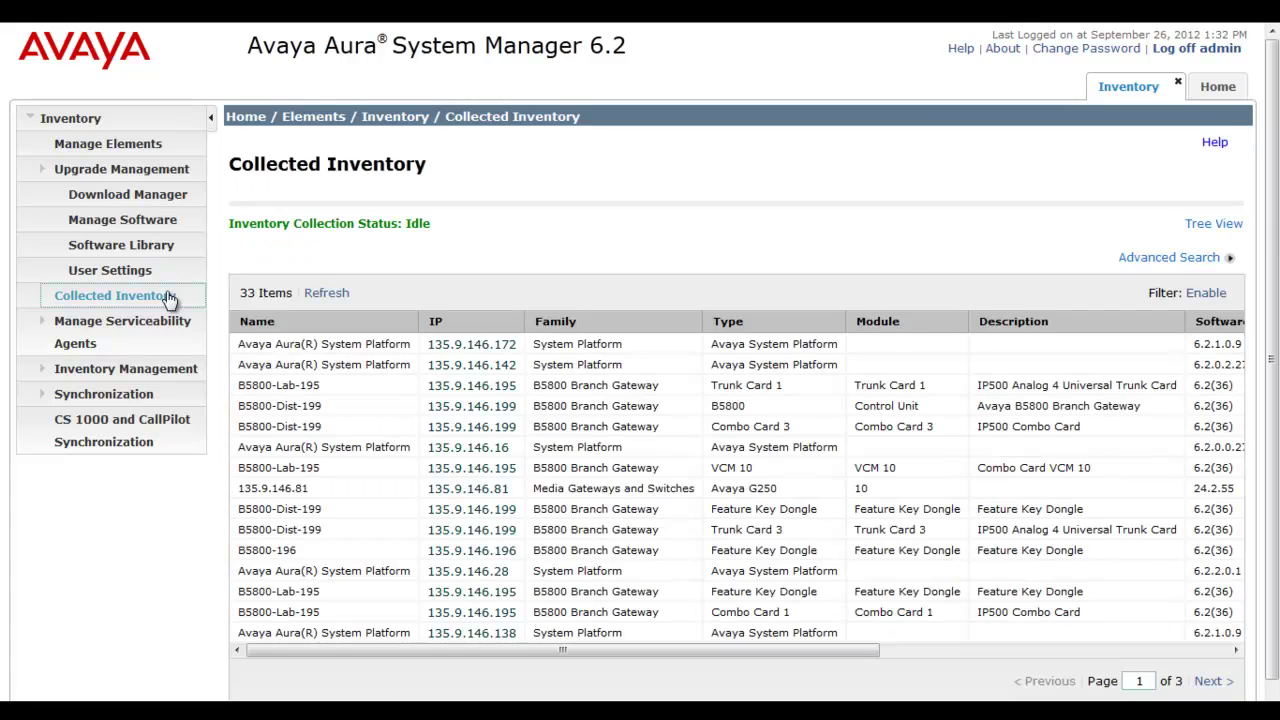
left_click(728, 322)
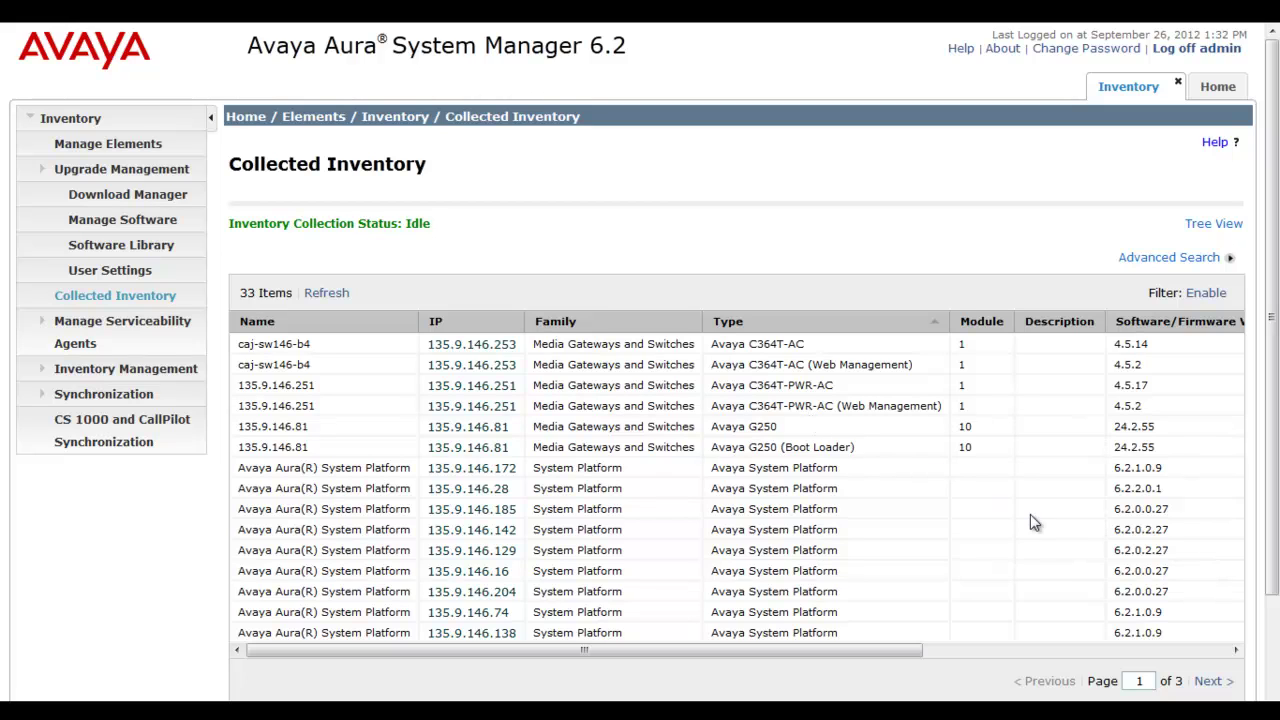
left_click(1210, 681)
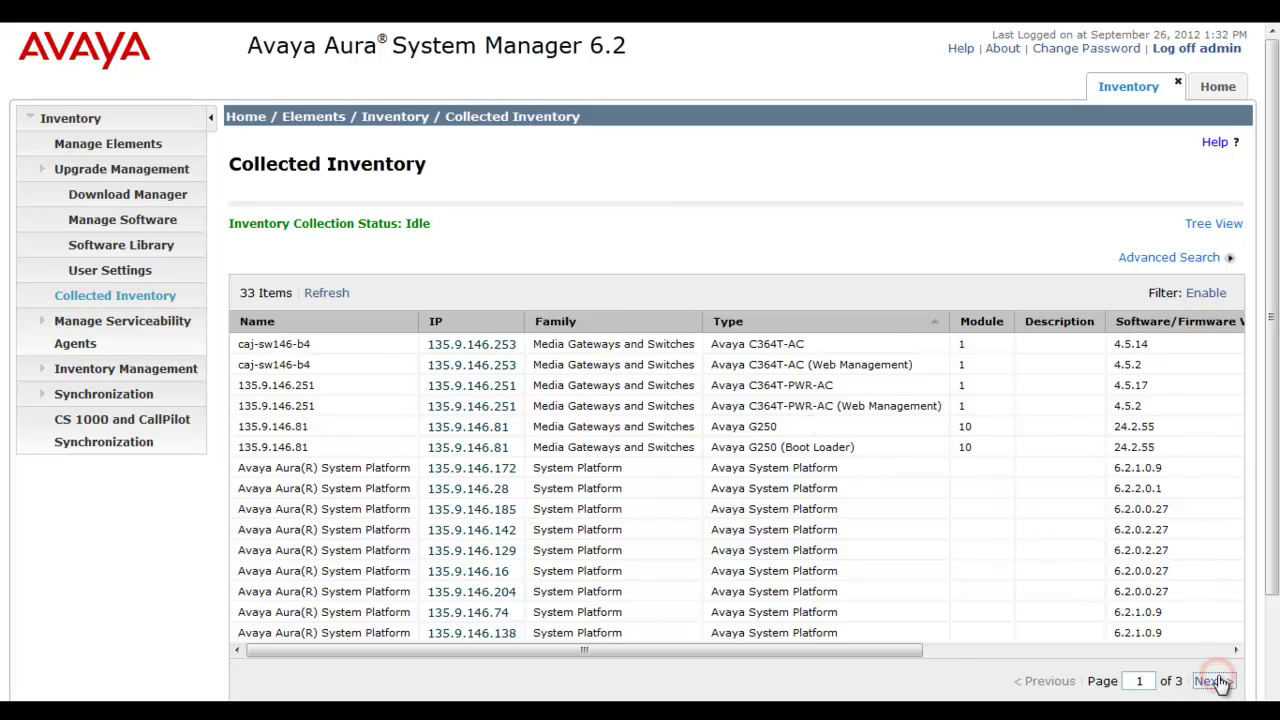
left_click(1212, 681)
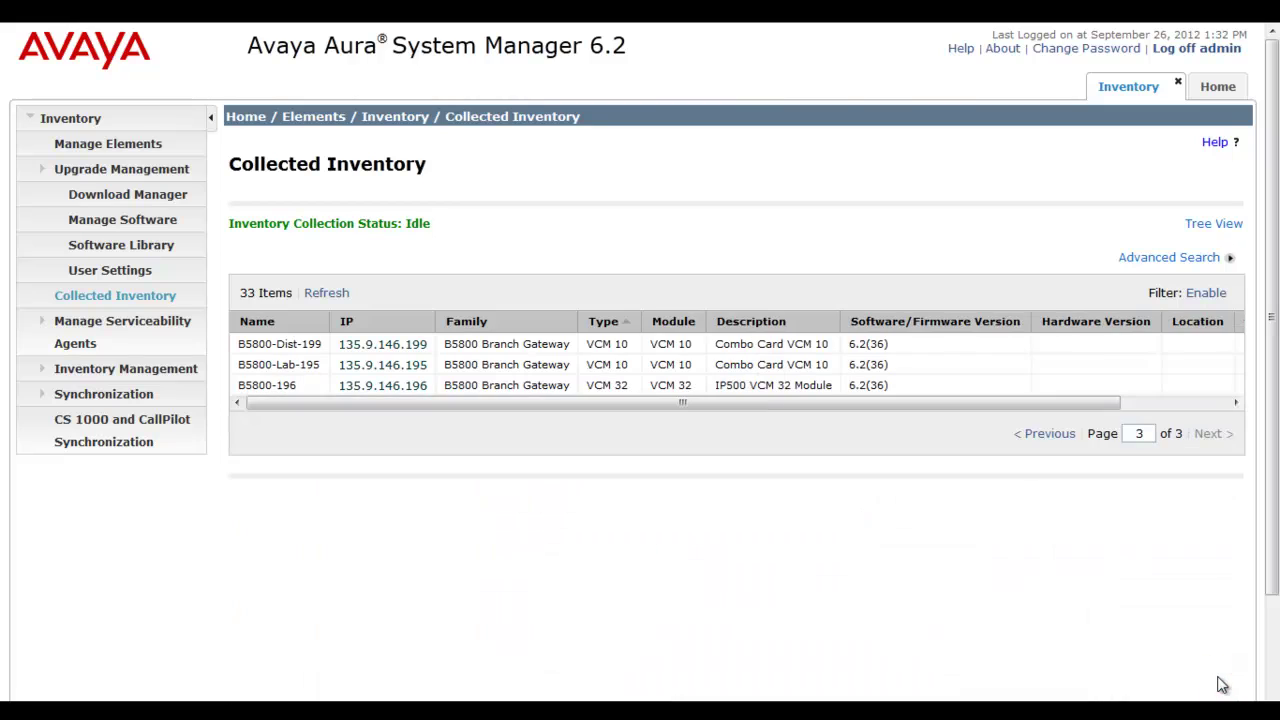
left_click(1068, 434)
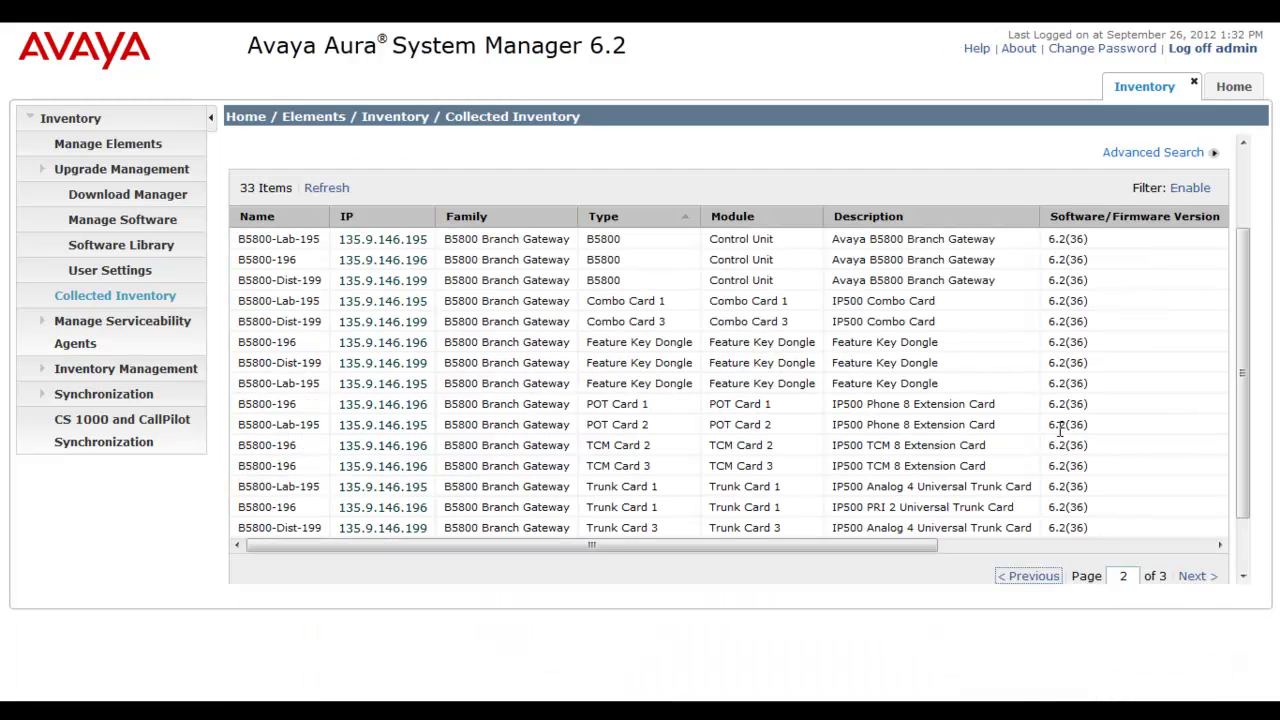
Step: Highlight the three B5800 Control Unit rows to confirm they run 6.2(36)
left_click_drag(886, 280, 792, 246)
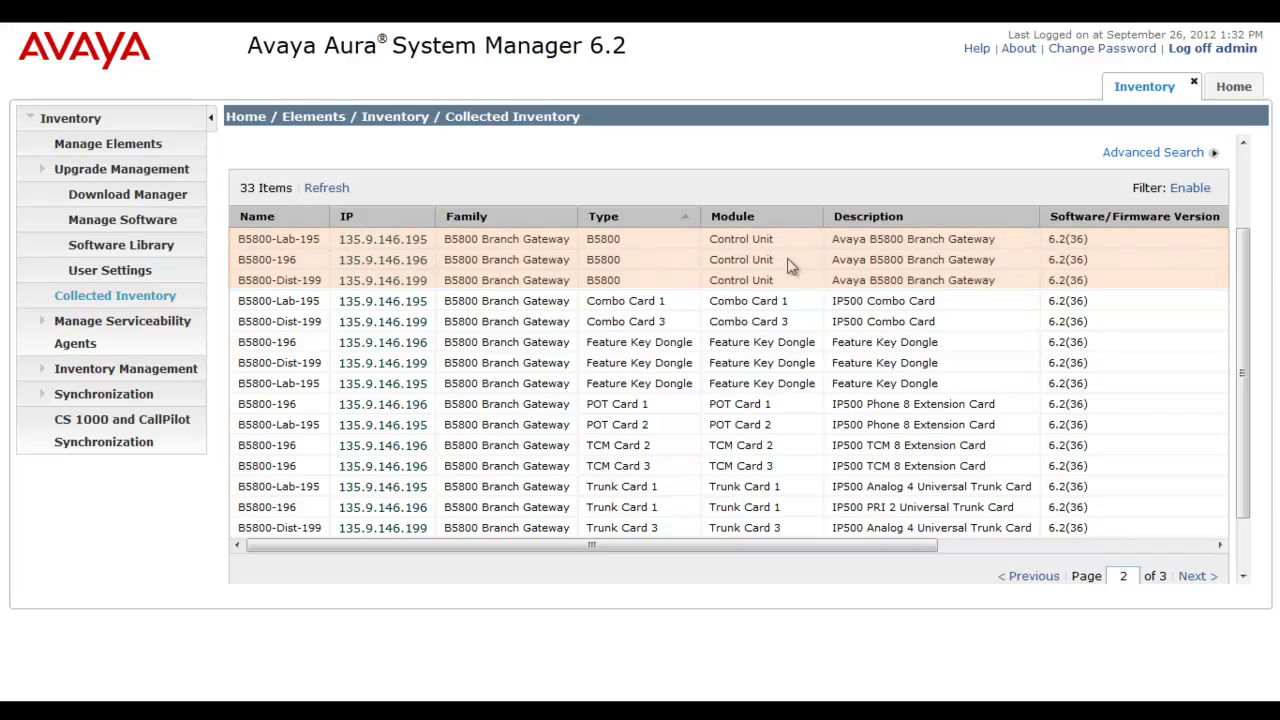
left_click(787, 256)
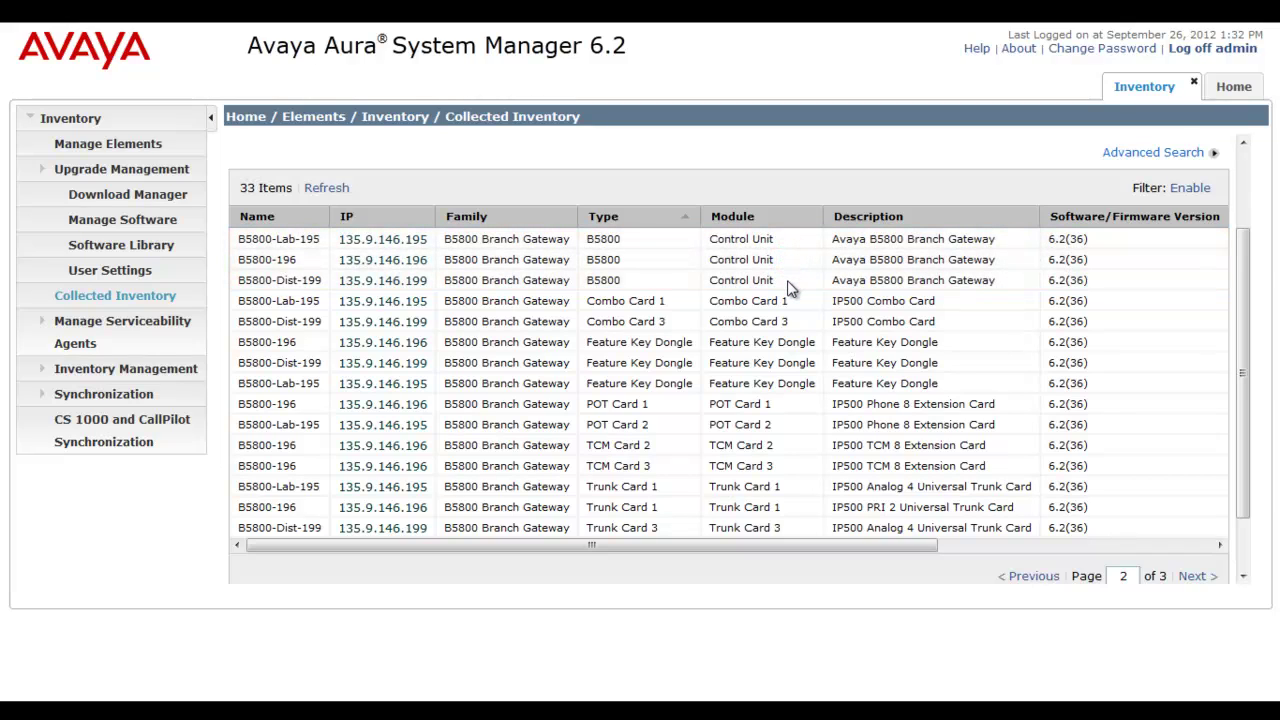
left_click(789, 284)
Step: Show the Software Library's Manage Files list and inspect the B5800UWS-6.2(38).zip entry
left_click(166, 274)
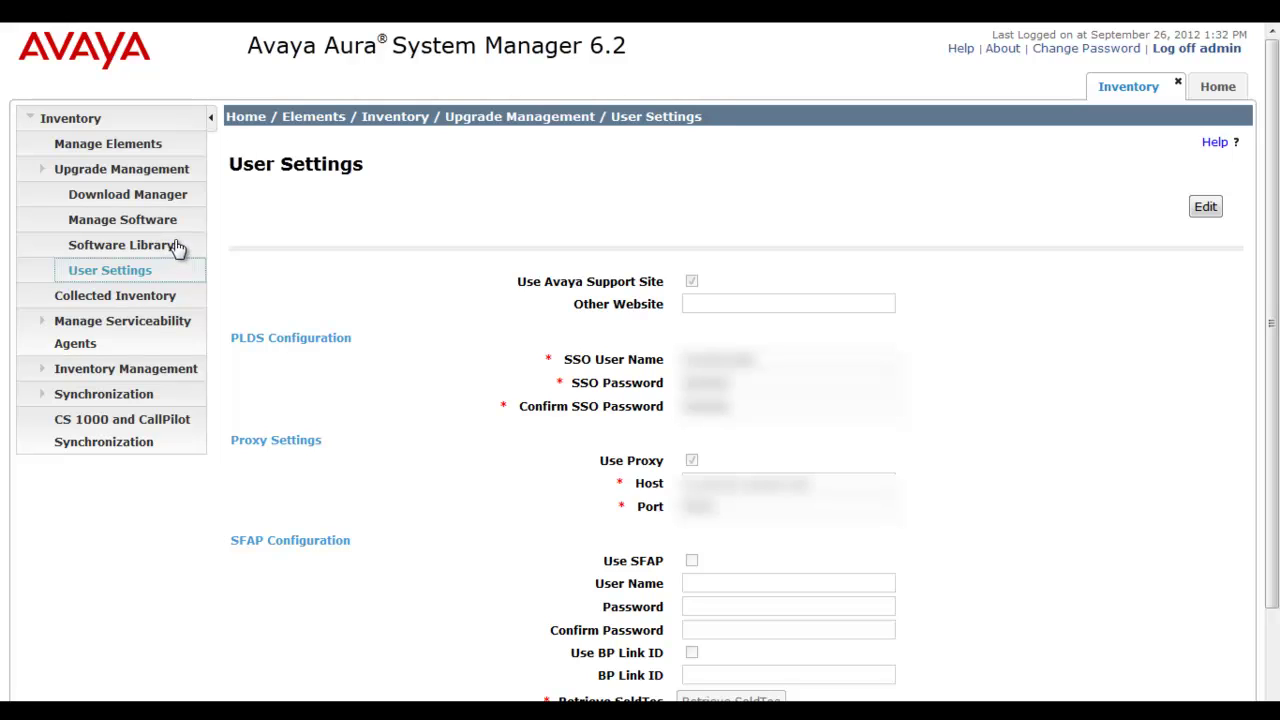
left_click(176, 248)
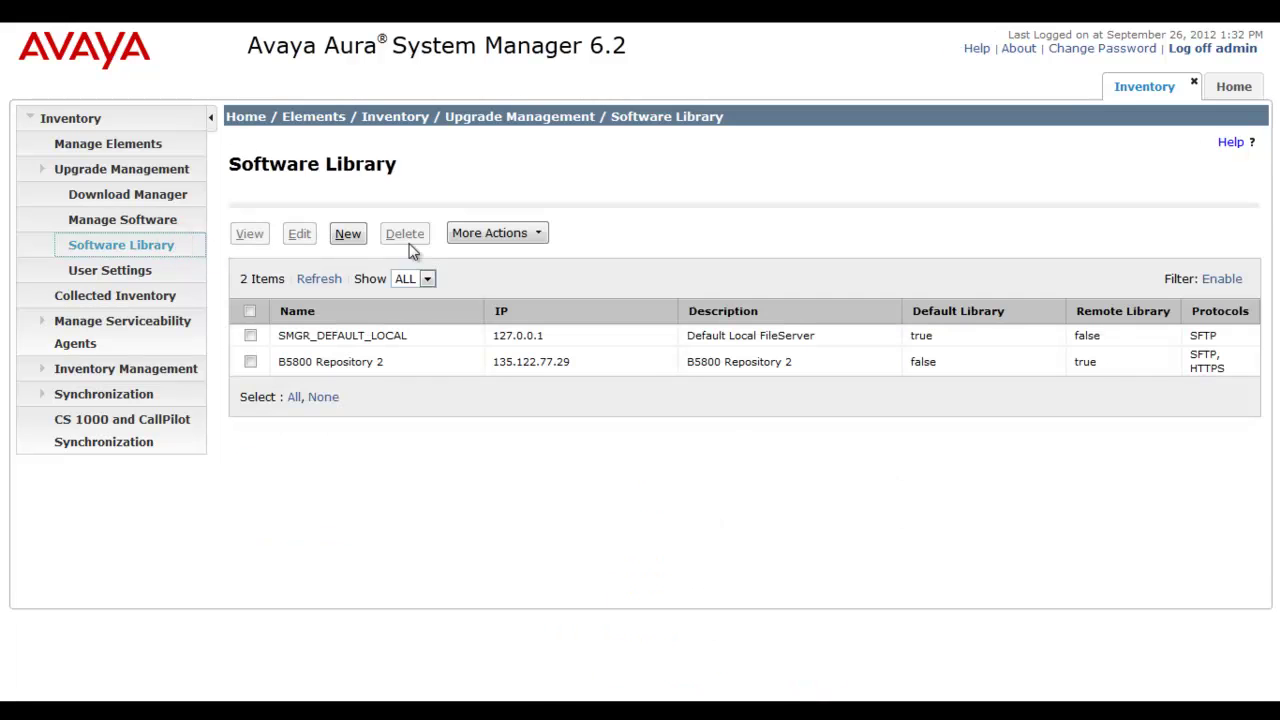
left_click(536, 234)
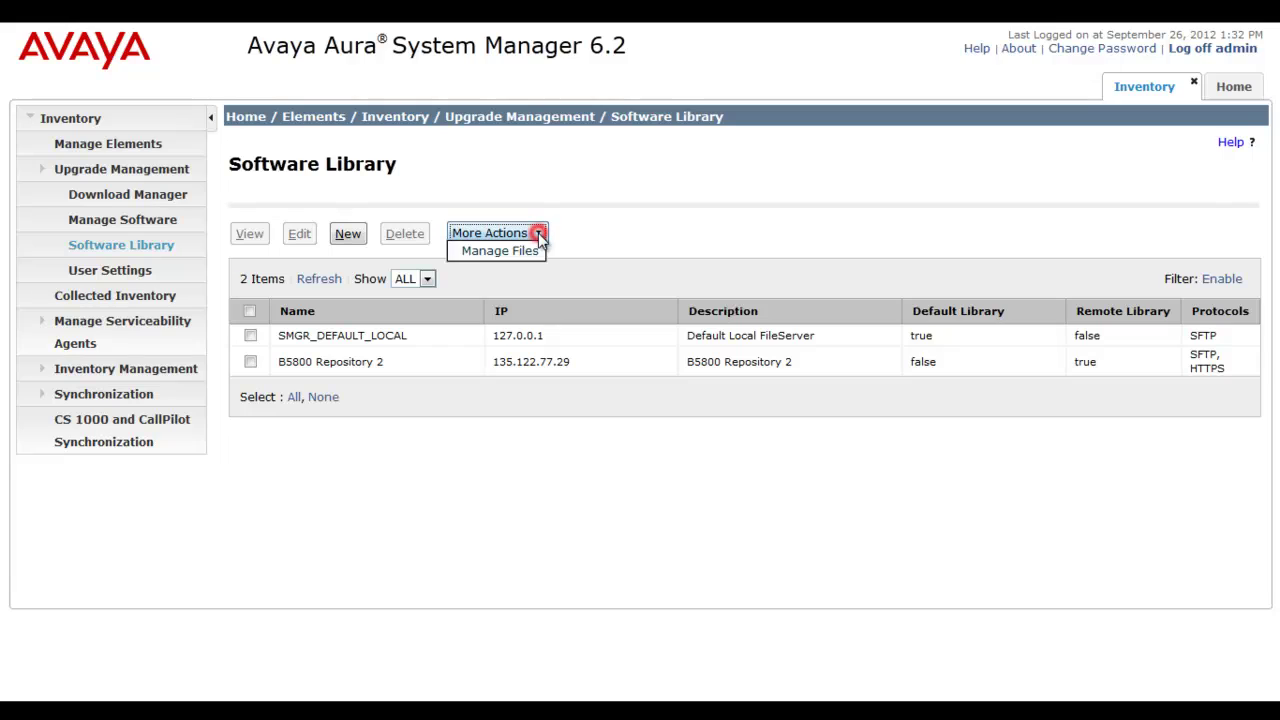
left_click(485, 252)
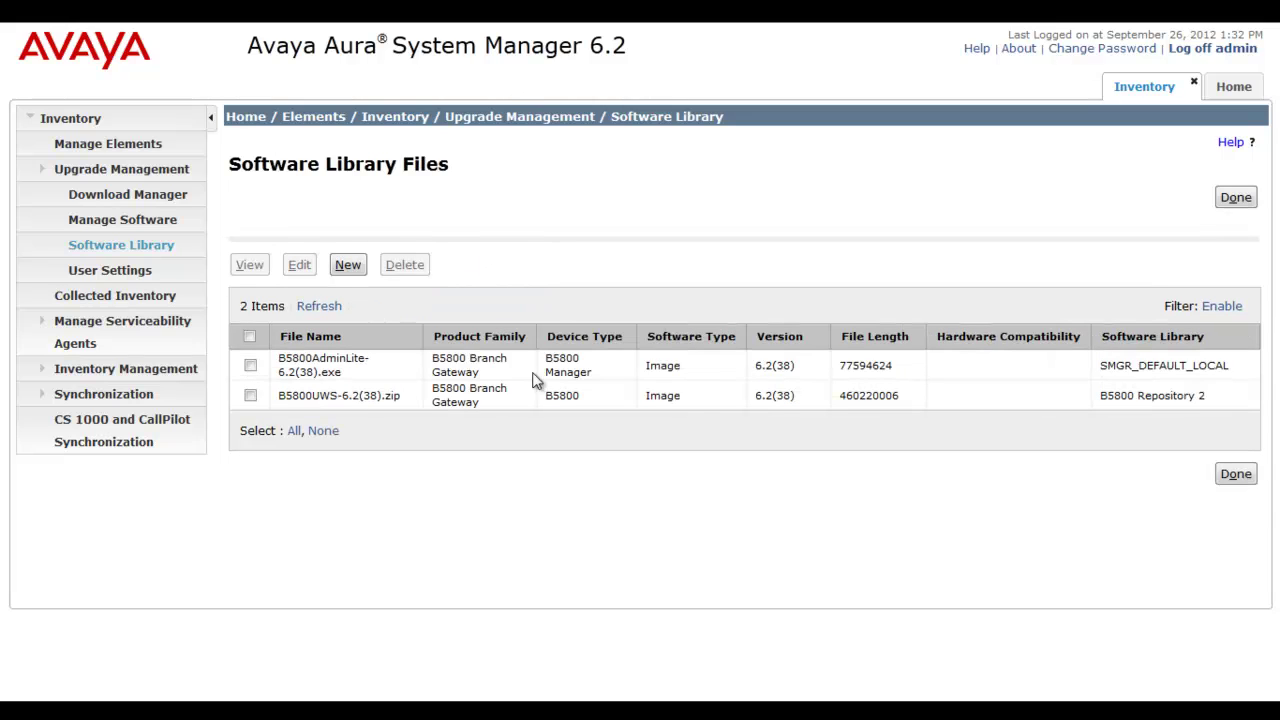
left_click(810, 364)
left_click(808, 396)
left_click(1224, 397)
Step: Open Manage Software for the B5800 Branch Gateways
left_click(174, 226)
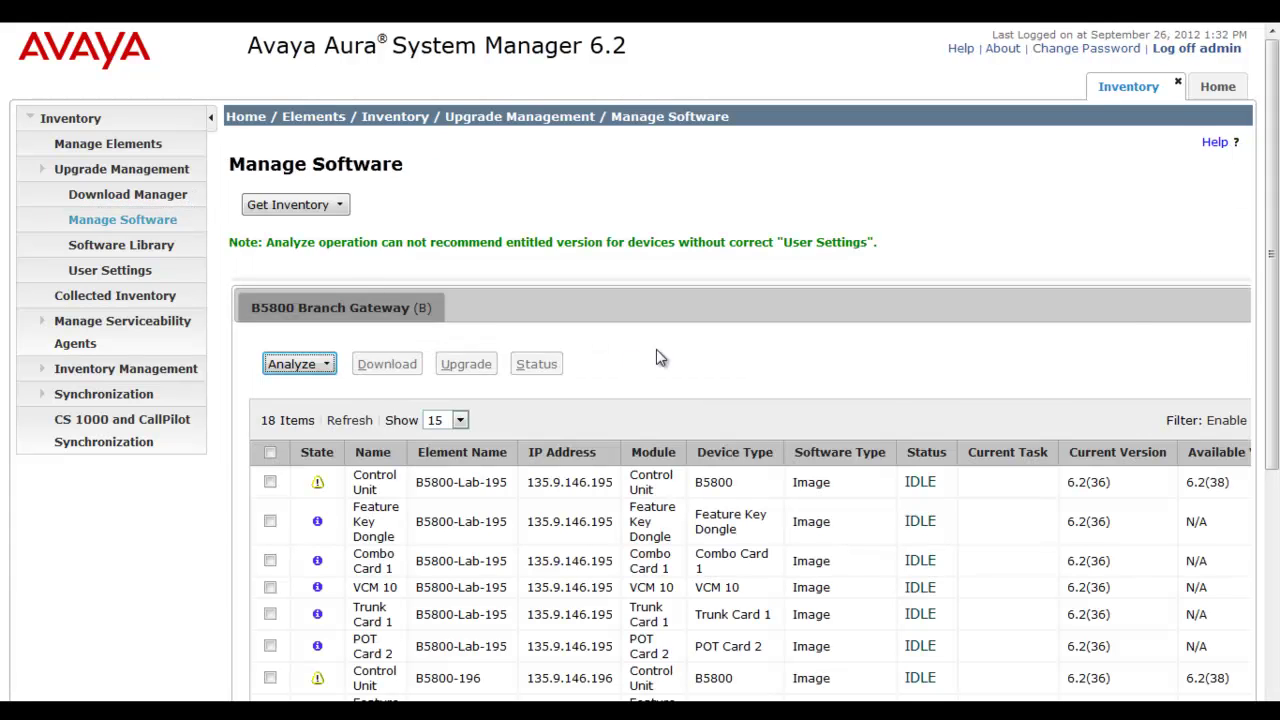
left_click(1270, 287)
mouse_move(1270, 287)
left_mouse_down()
mouse_move(1270, 310)
mouse_move(1270, 287)
left_mouse_up()
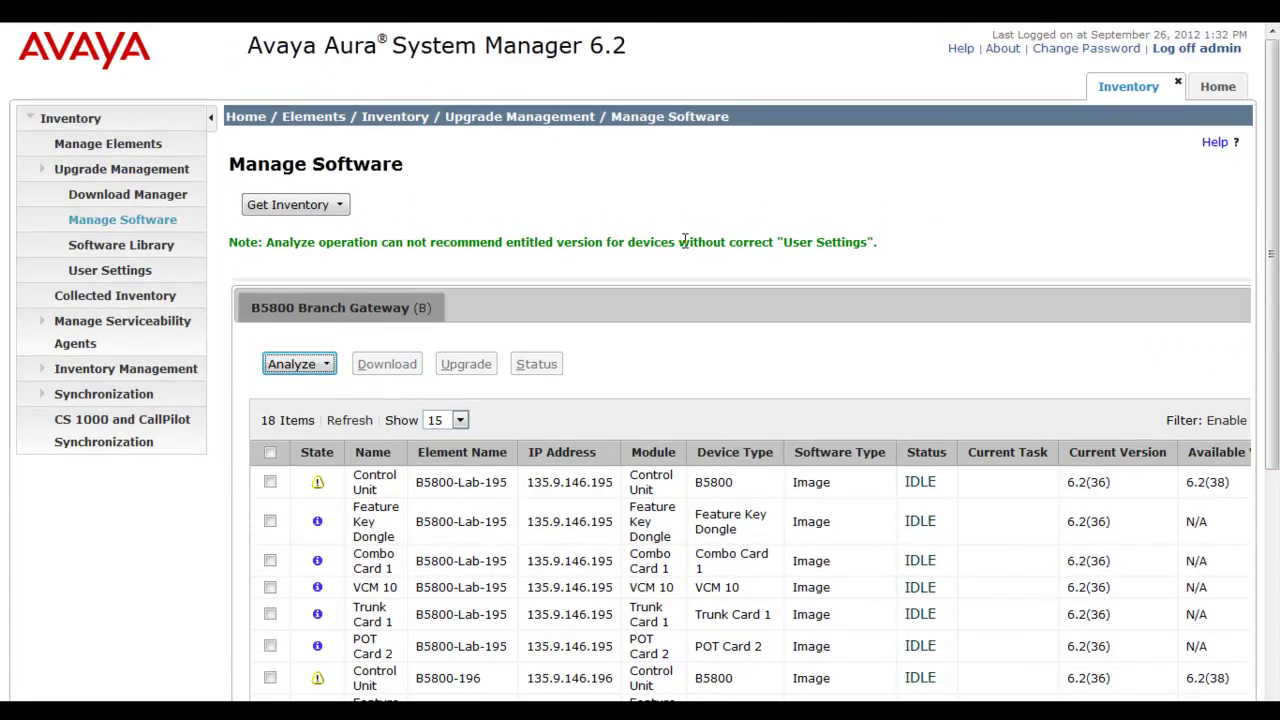
left_click(886, 248)
left_click(340, 206)
left_click(276, 224)
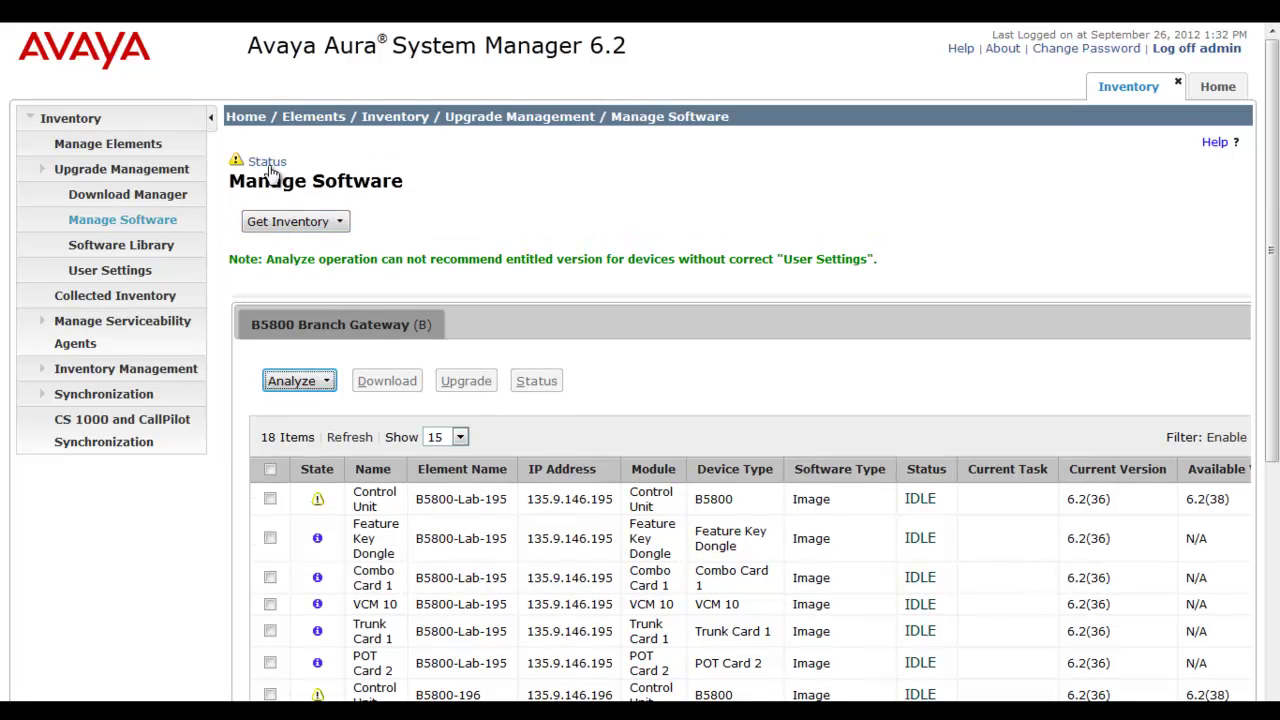
left_click(265, 161)
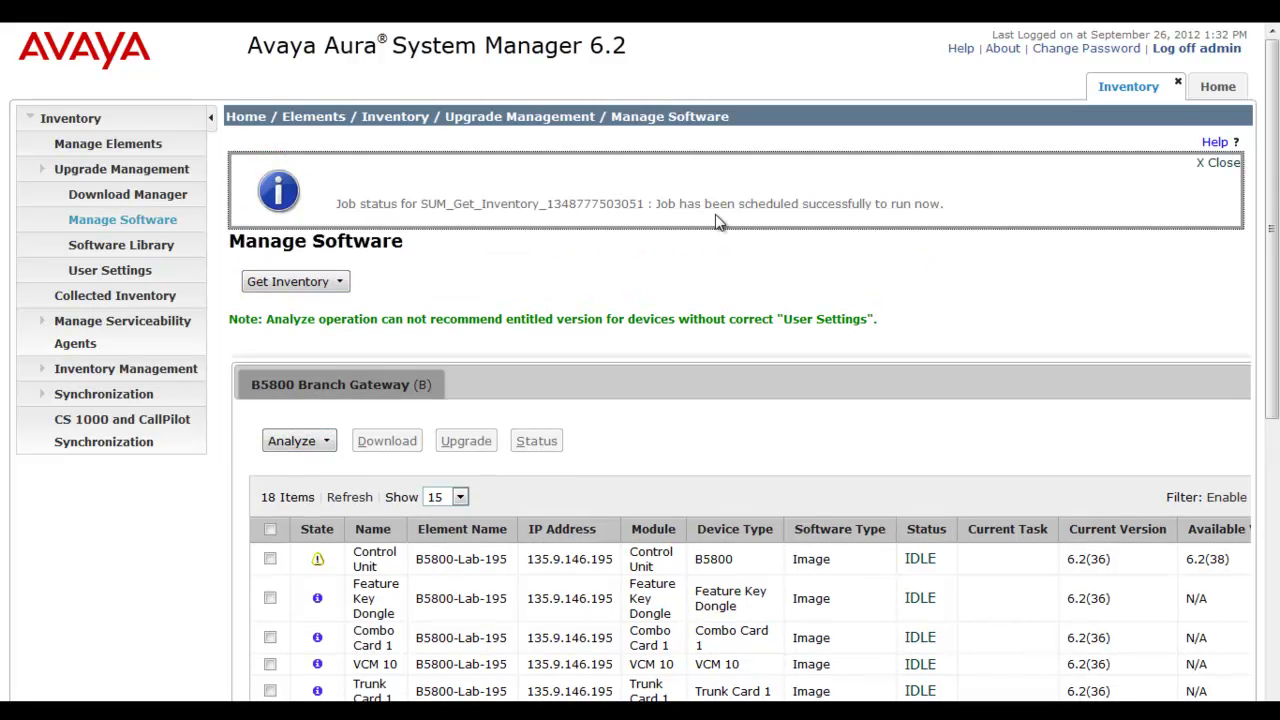
left_click(1222, 162)
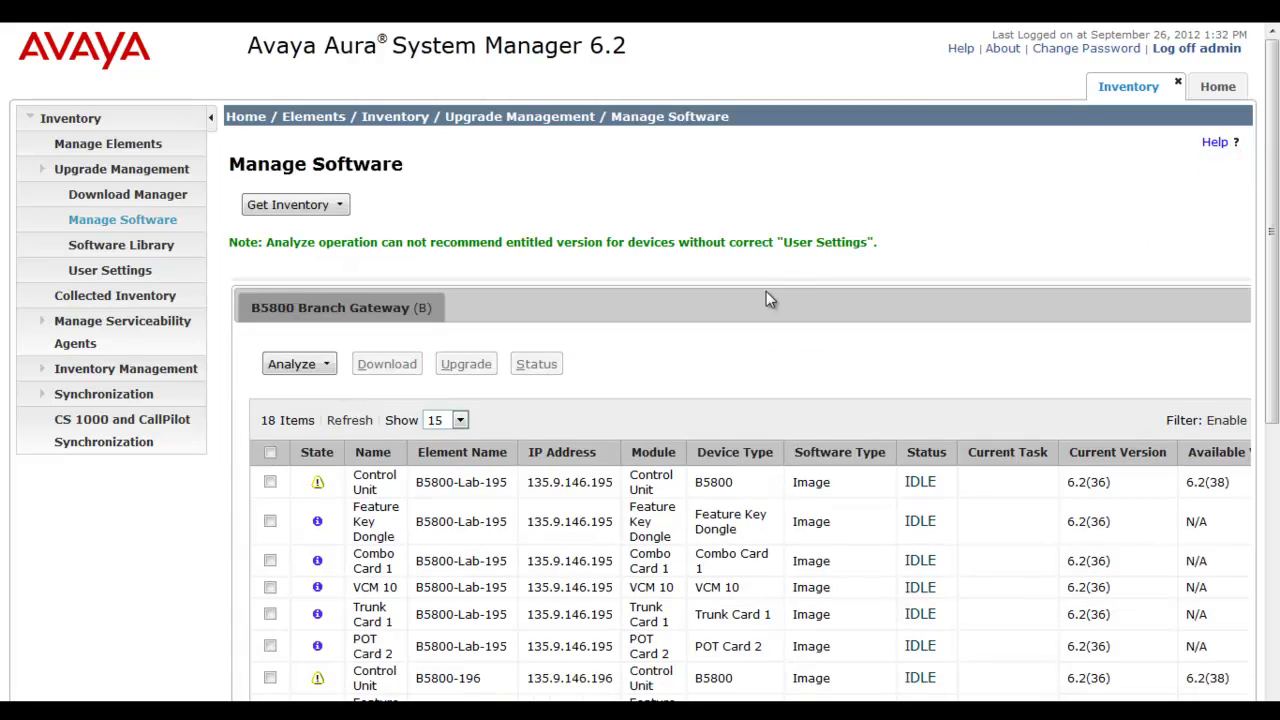
Step: Refresh the list with Show set to ALL until 18 B5800 items appear at 6.2(36)
left_click(626, 328)
scroll(1263, 315, "down", 1)
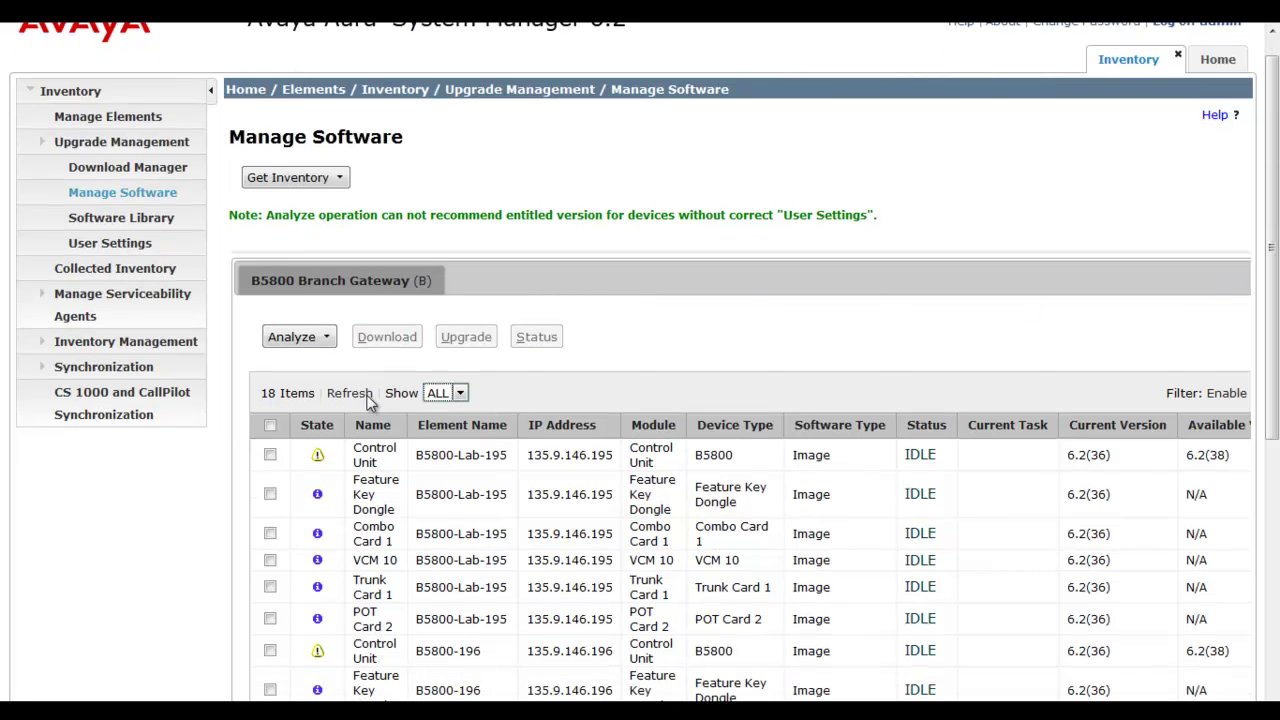
left_click(360, 396)
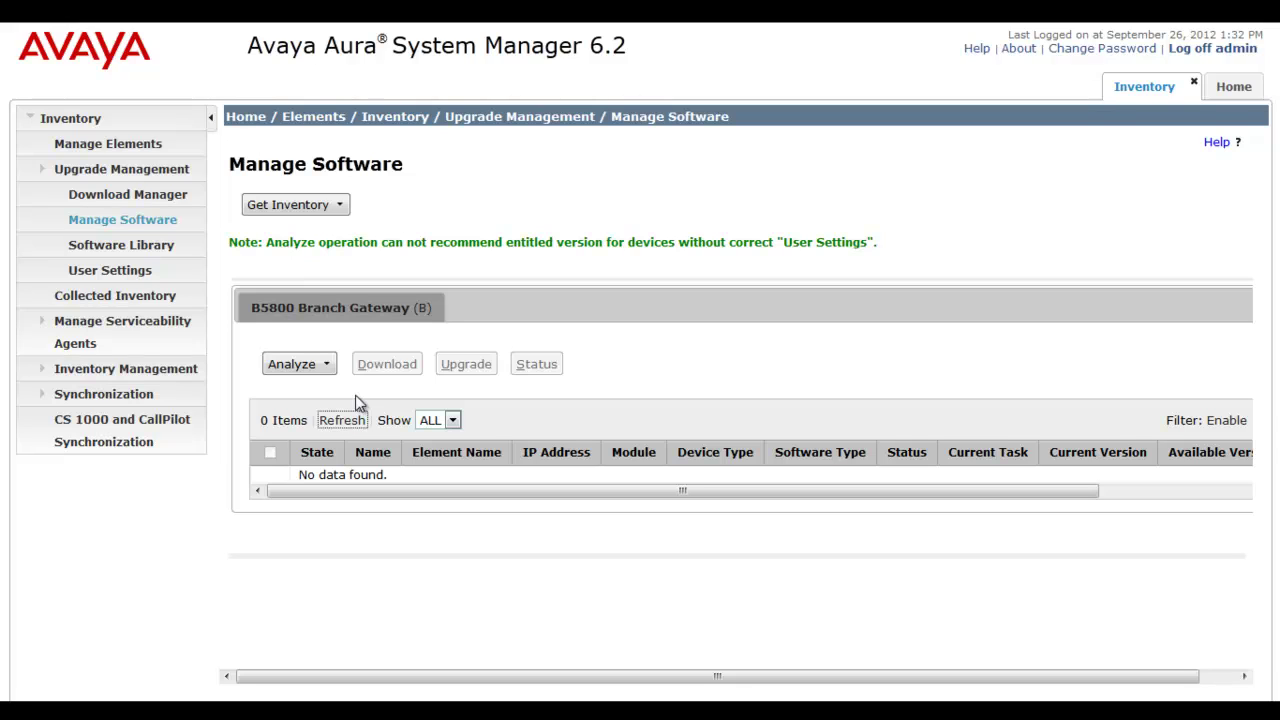
left_click(443, 420)
left_click(490, 424)
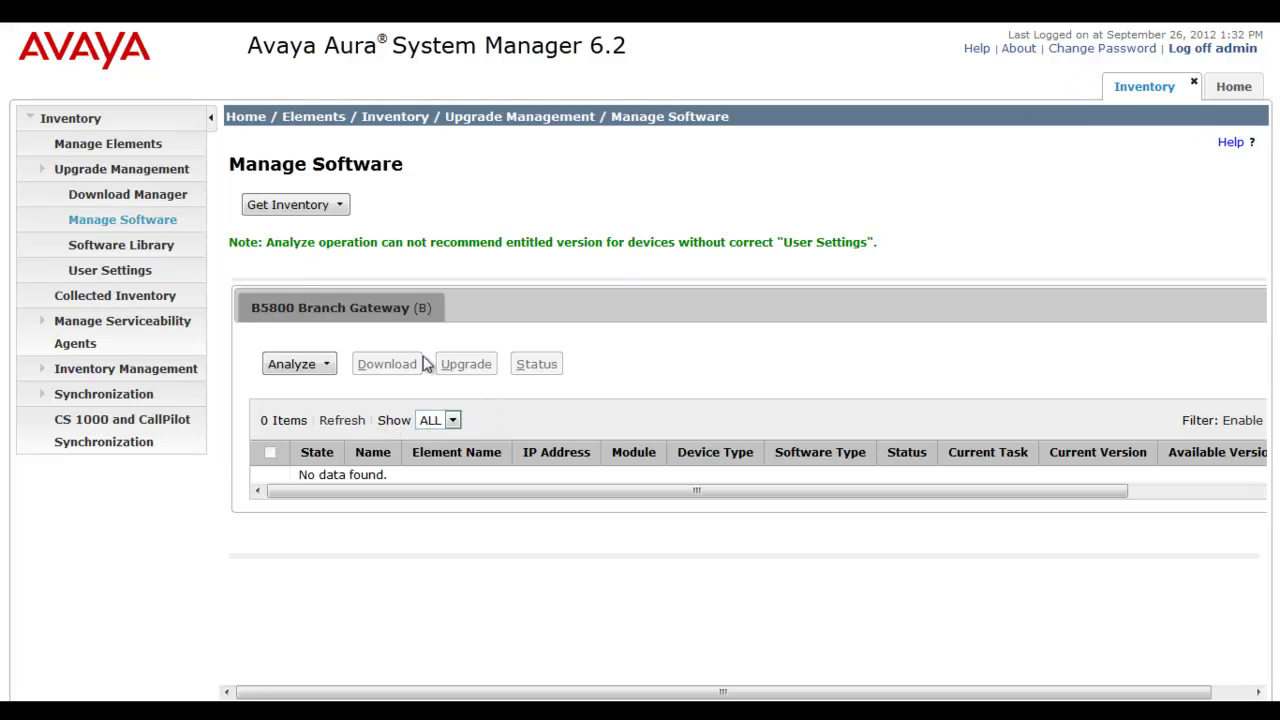
left_click(341, 421)
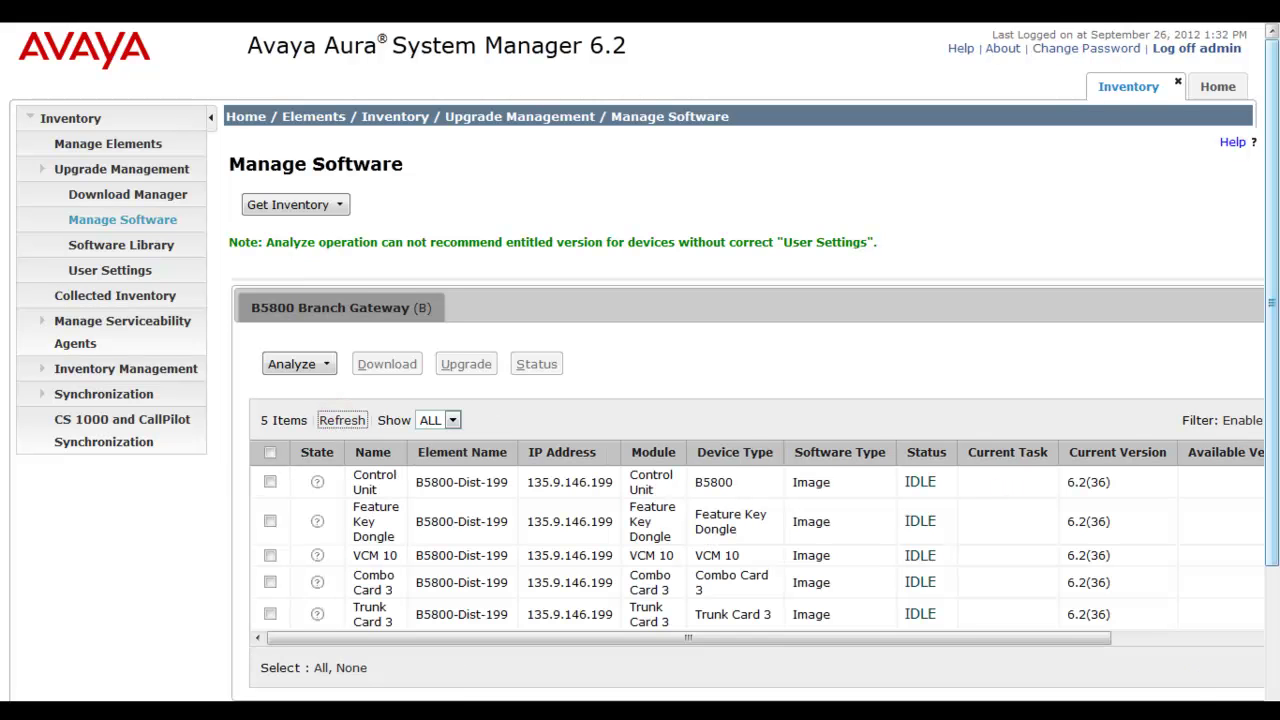
left_click_drag(1273, 457, 1273, 487)
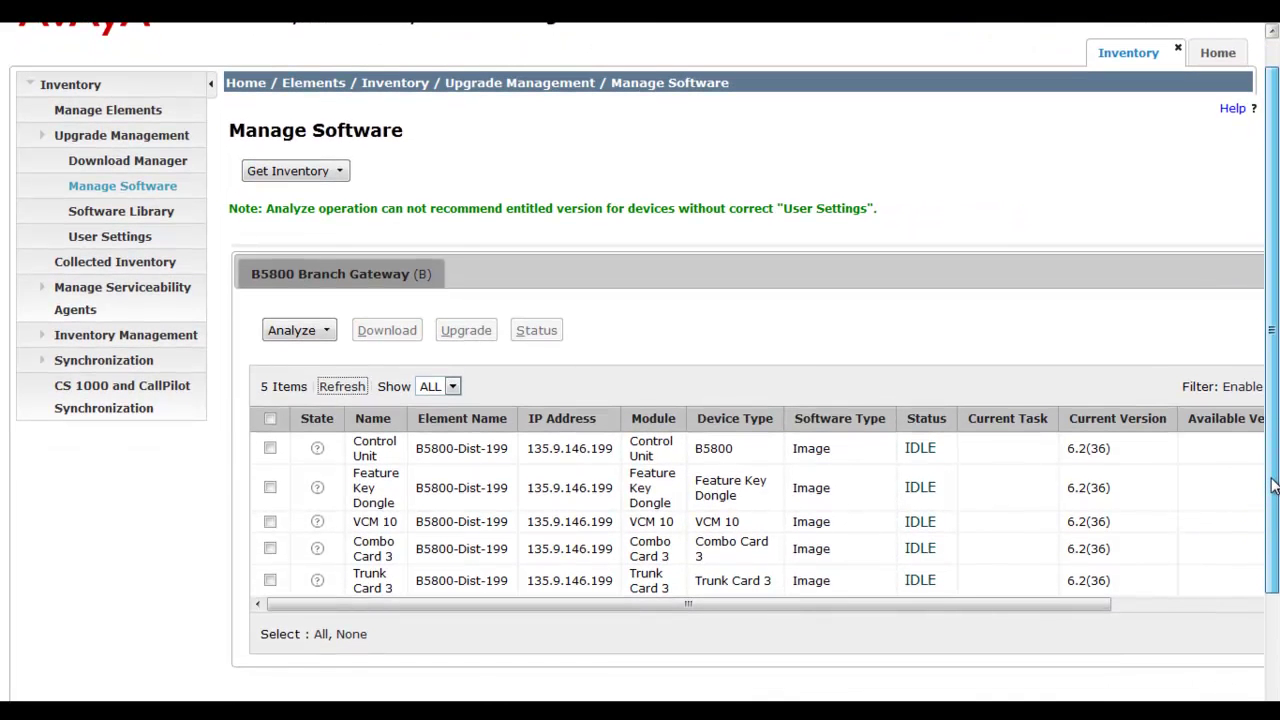
left_click(355, 385)
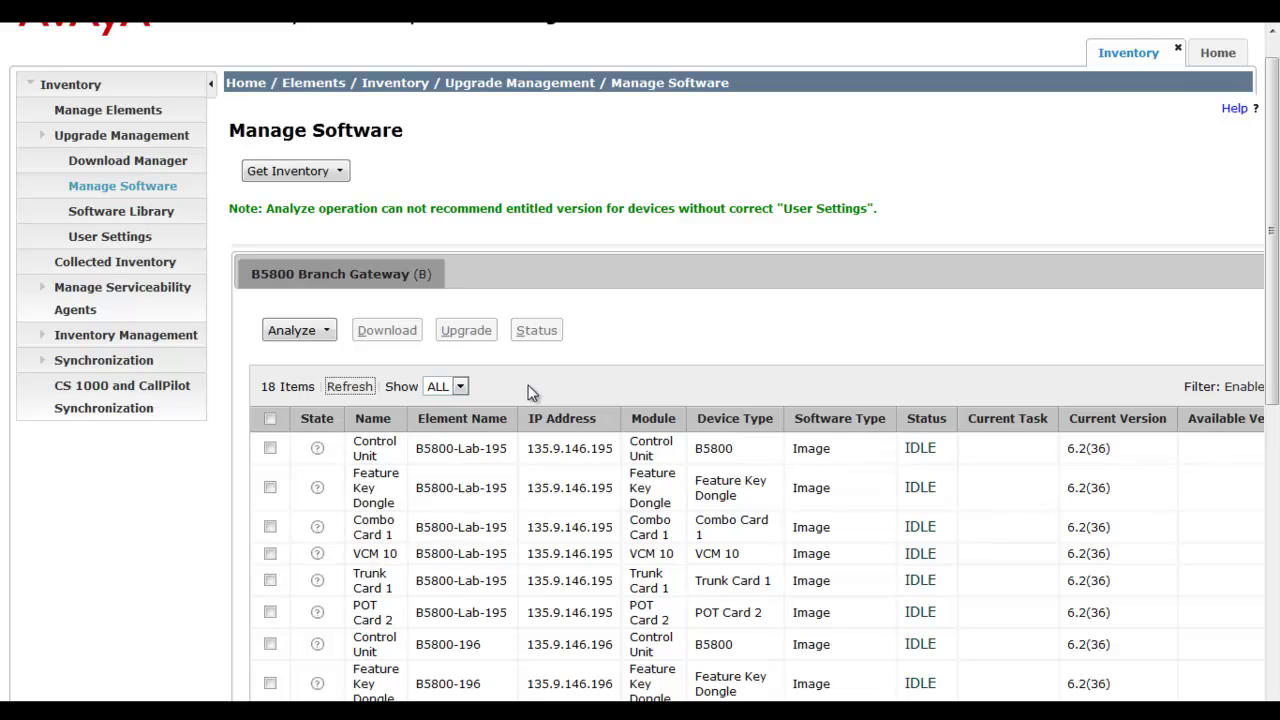
Step: Select every B5800 component and run Analyze immediately
left_click(352, 387)
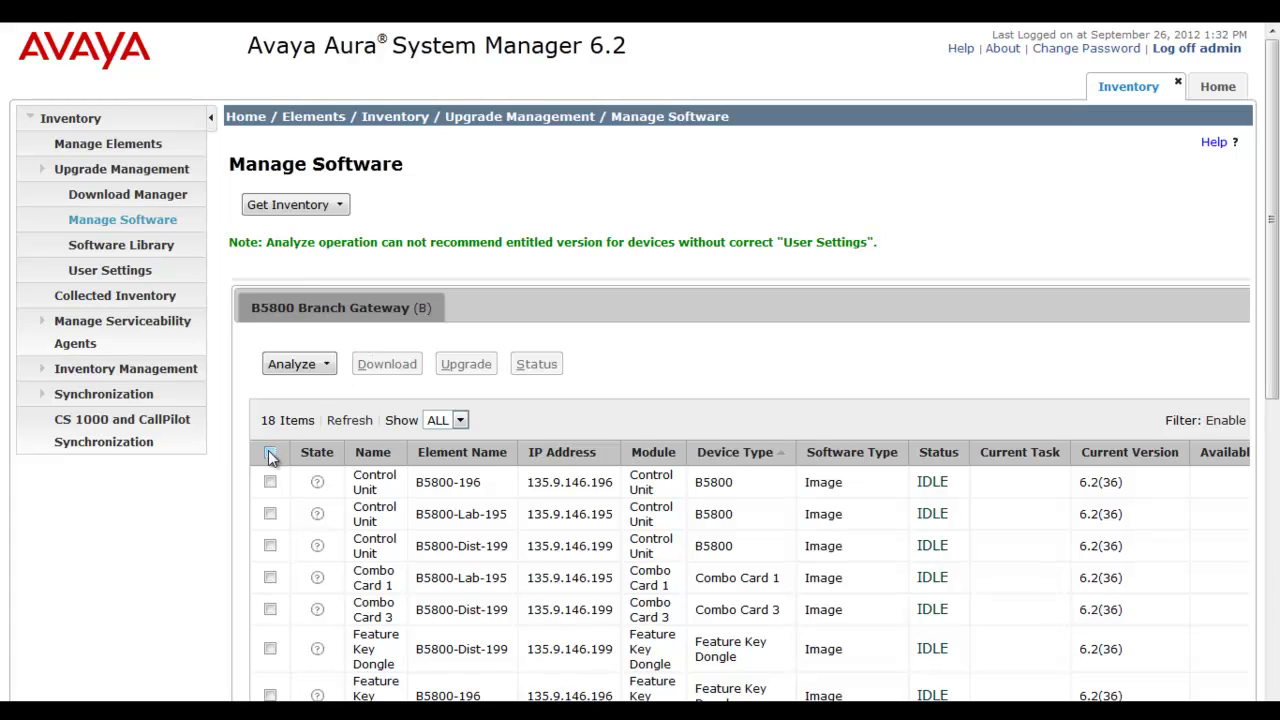
left_click(270, 454)
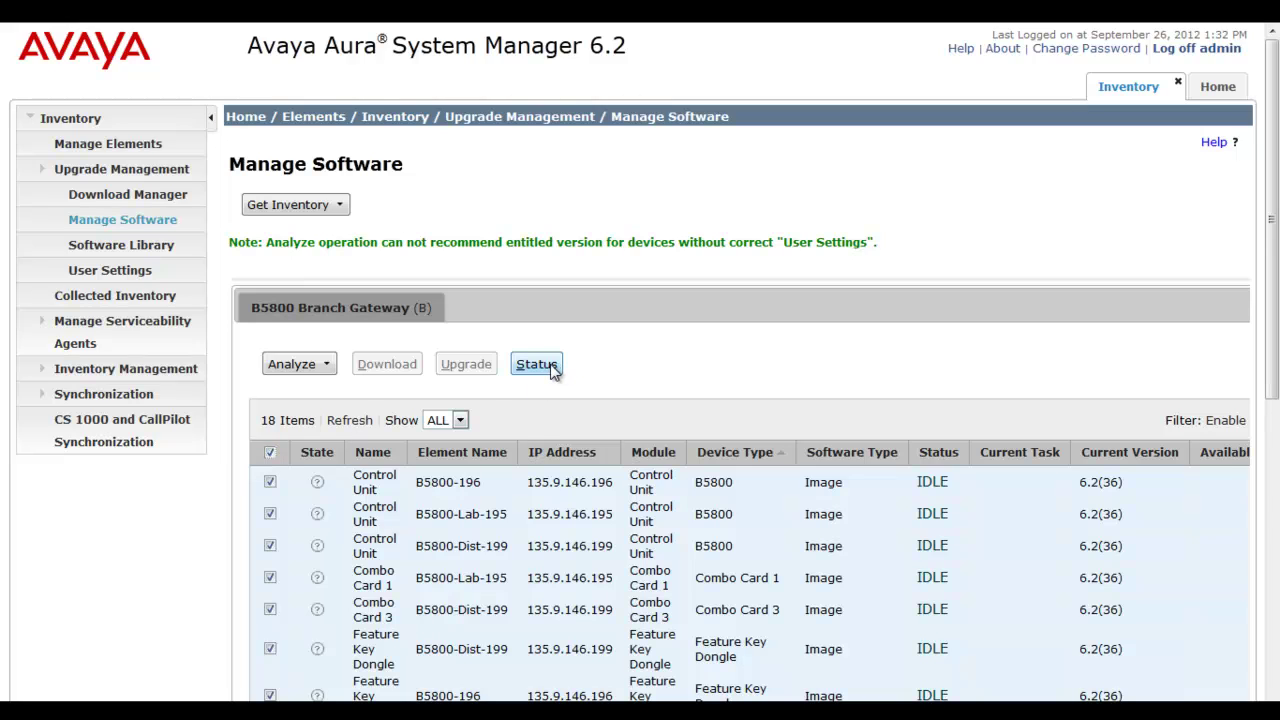
left_click(309, 368)
left_click(295, 384)
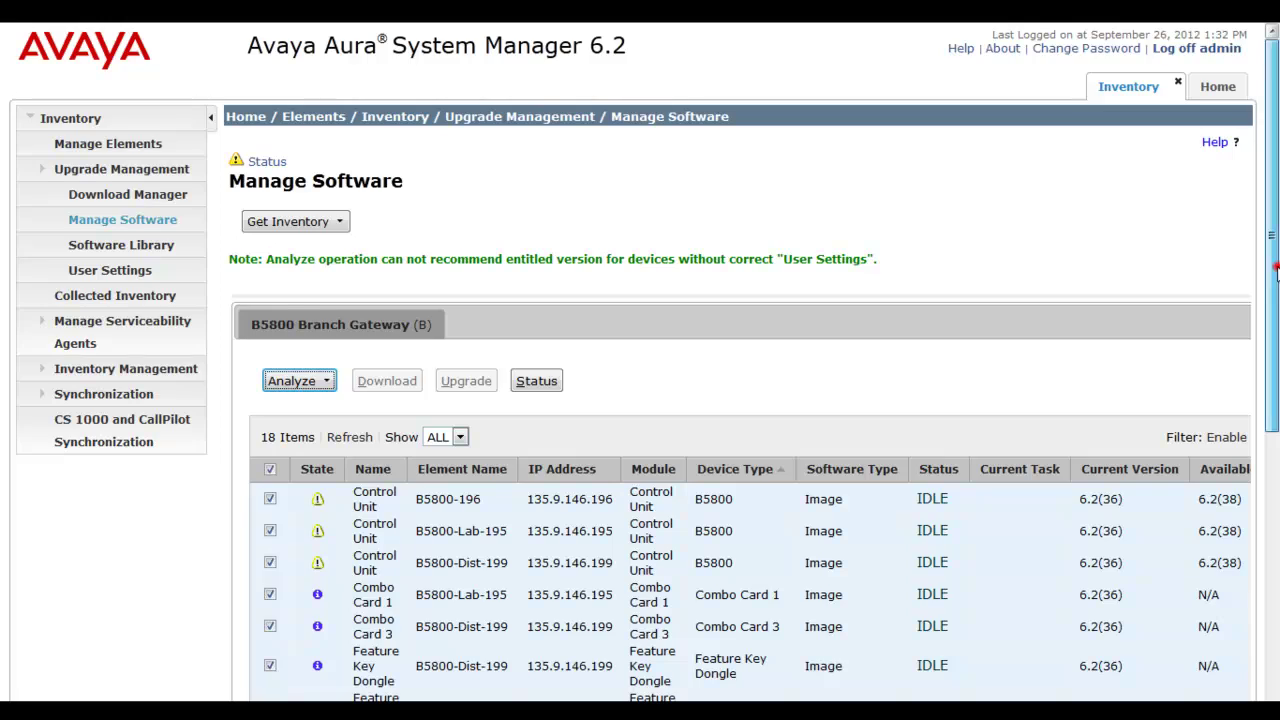
Step: Refresh to see control units at 6.2(38) available and other modules N/A, then clear selection
left_click_drag(1272, 277, 1263, 378)
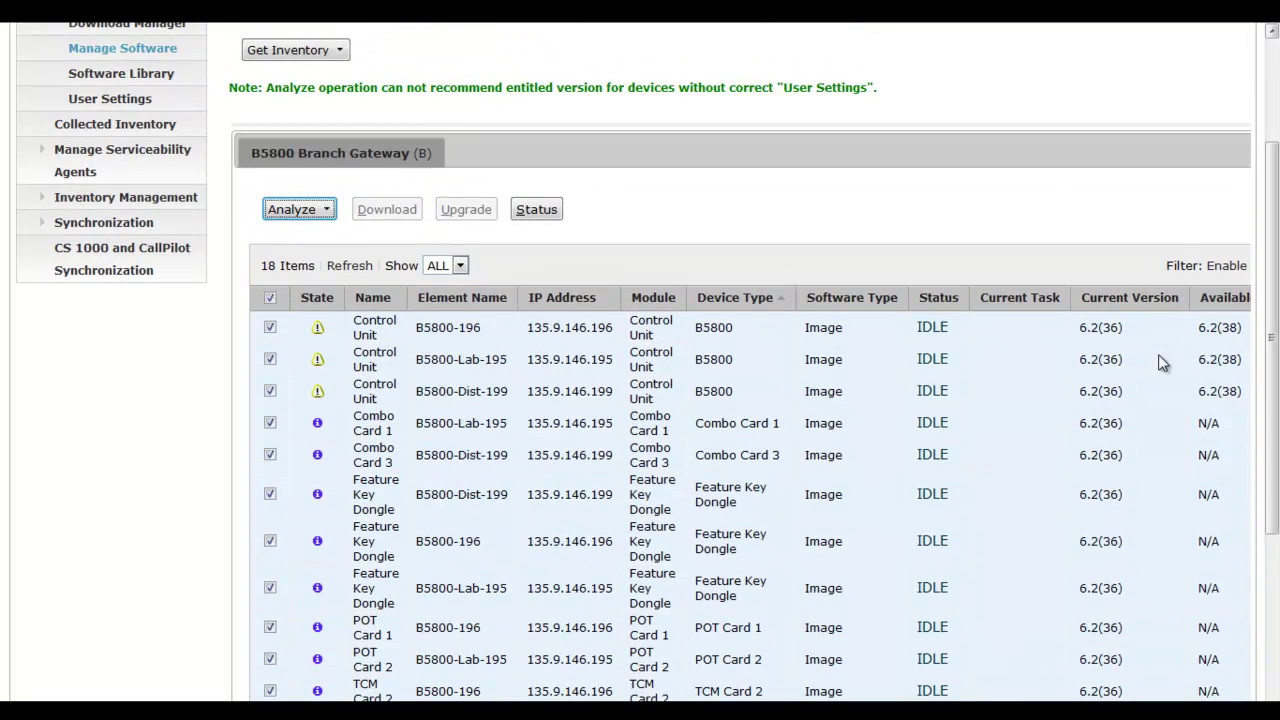
left_click(352, 267)
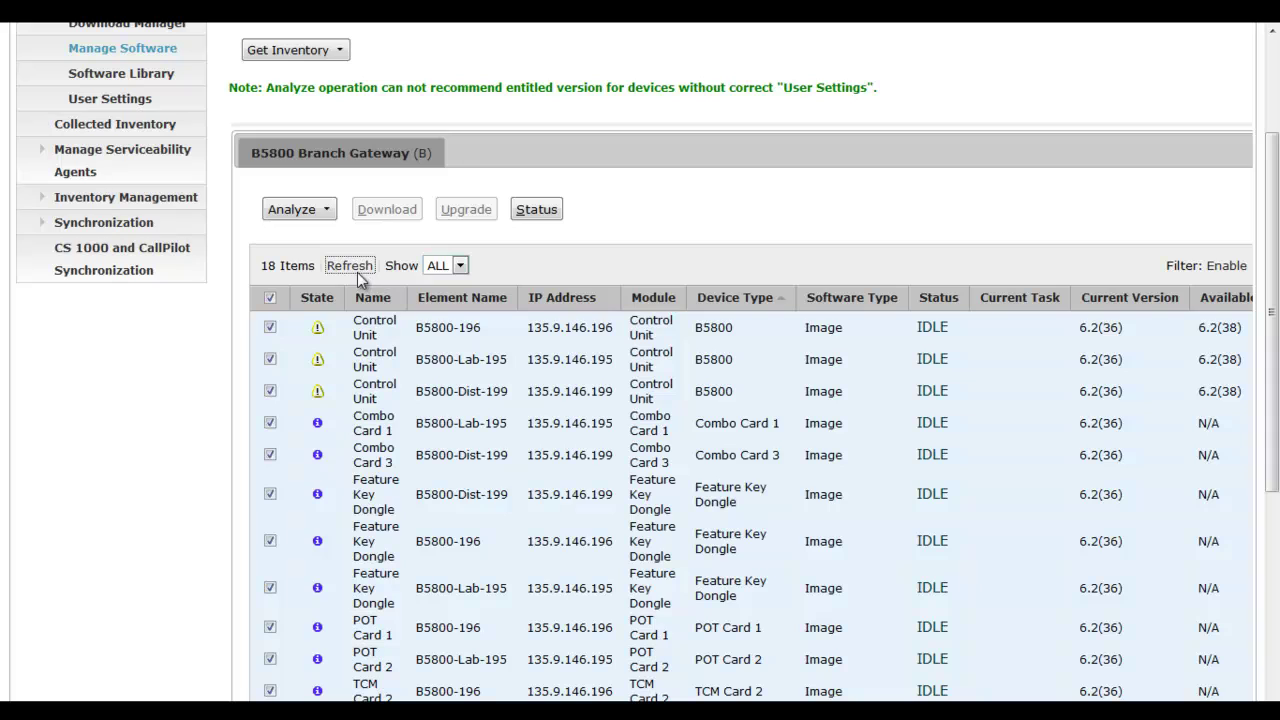
left_click(272, 299)
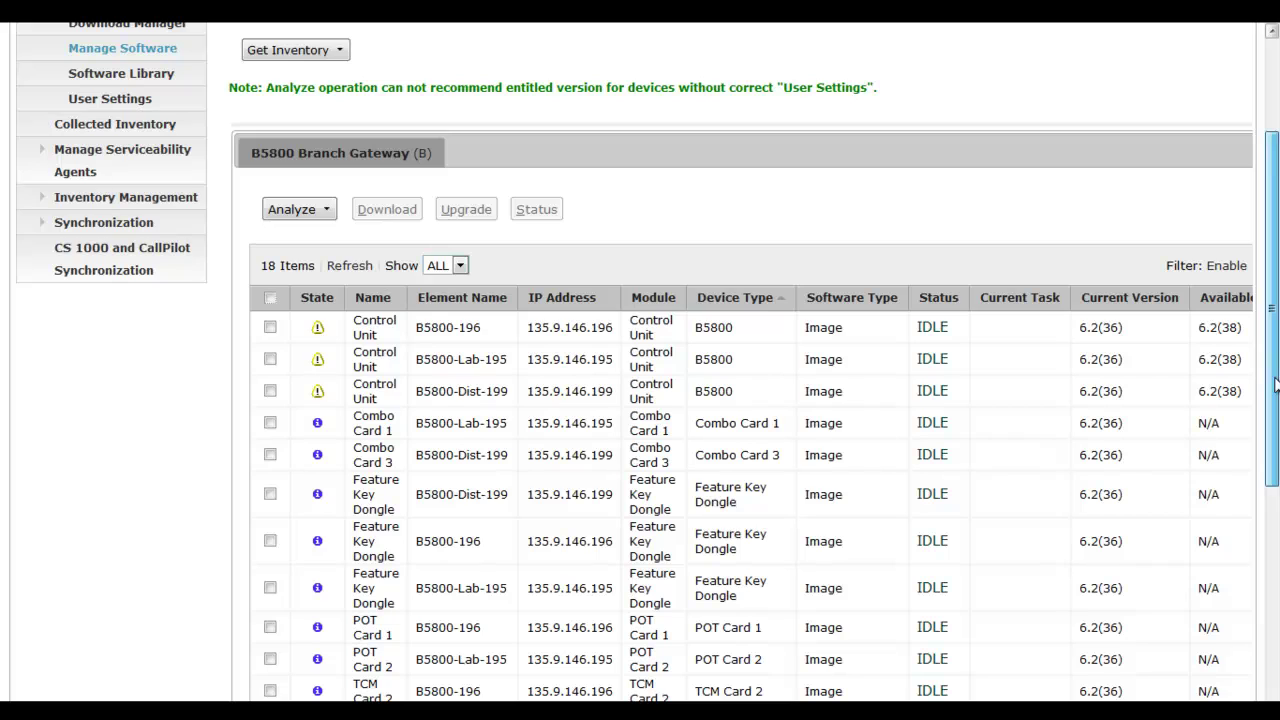
left_click_drag(1276, 385, 1276, 425)
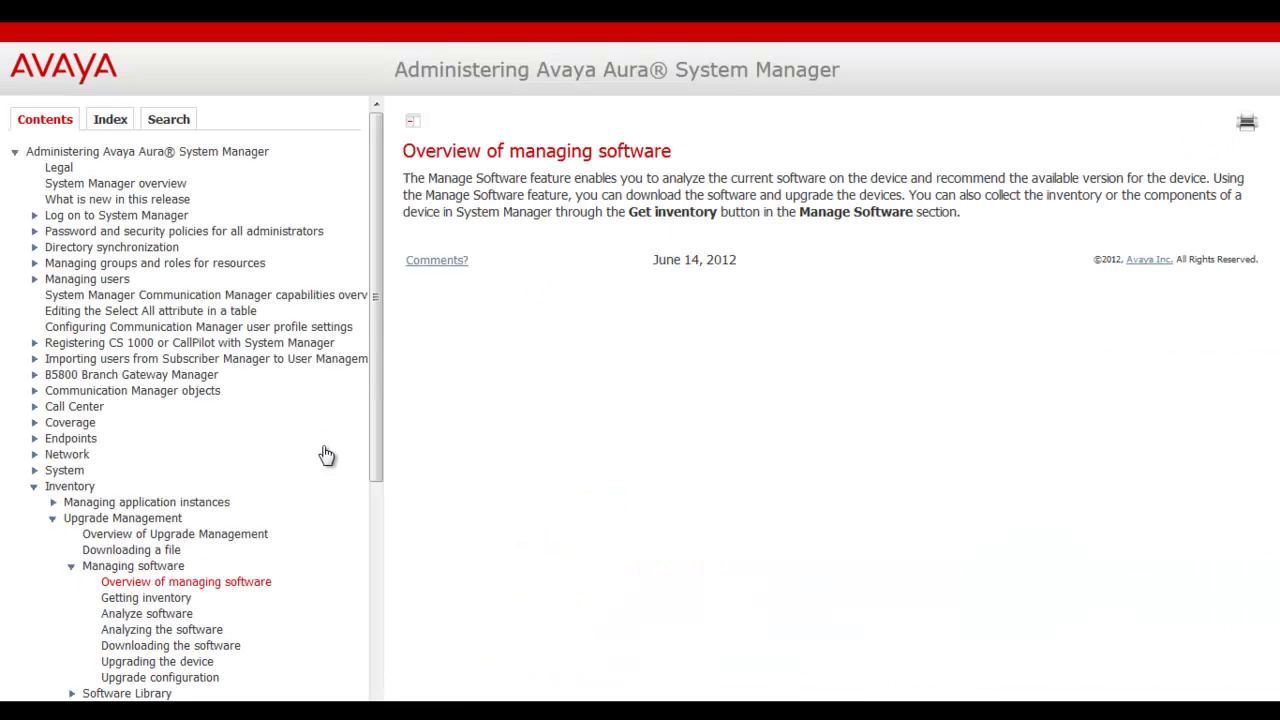
left_click(184, 614)
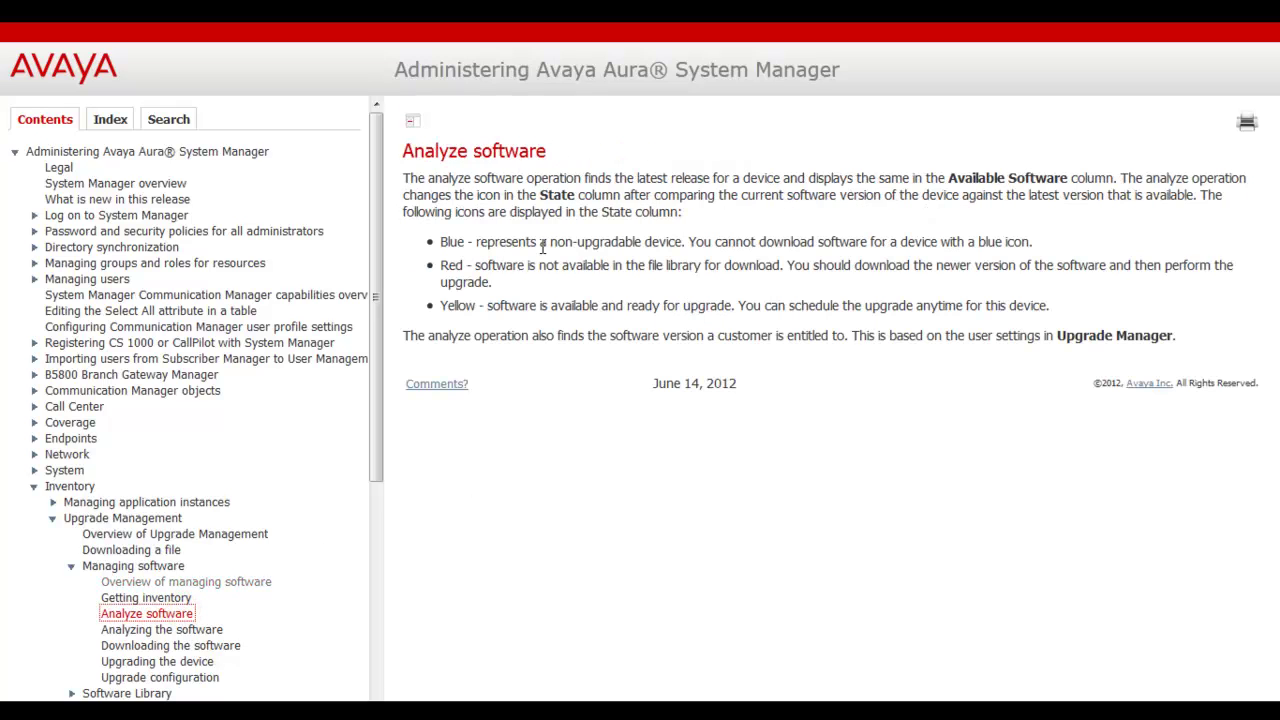
left_click(1039, 245)
left_click(506, 283)
left_click(1055, 306)
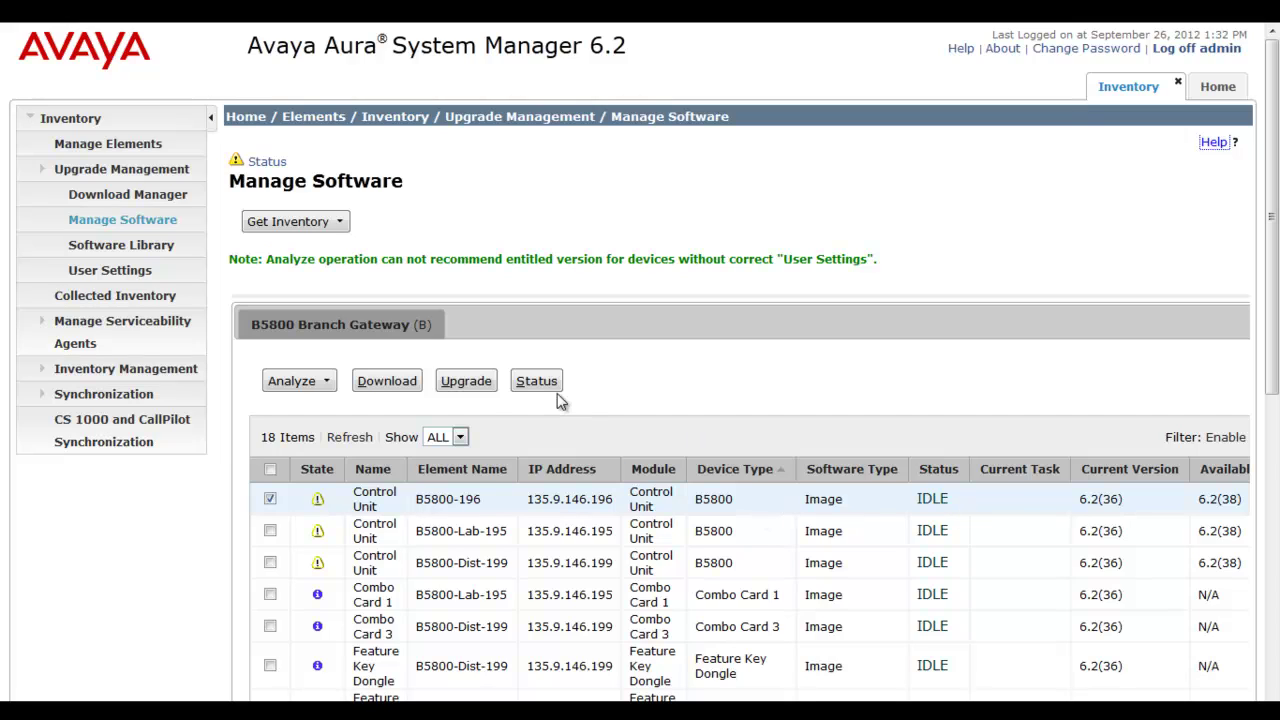
Step: Start an upgrade of control unit 135.9.146.196 using library B5800 Repository 2
left_click(468, 384)
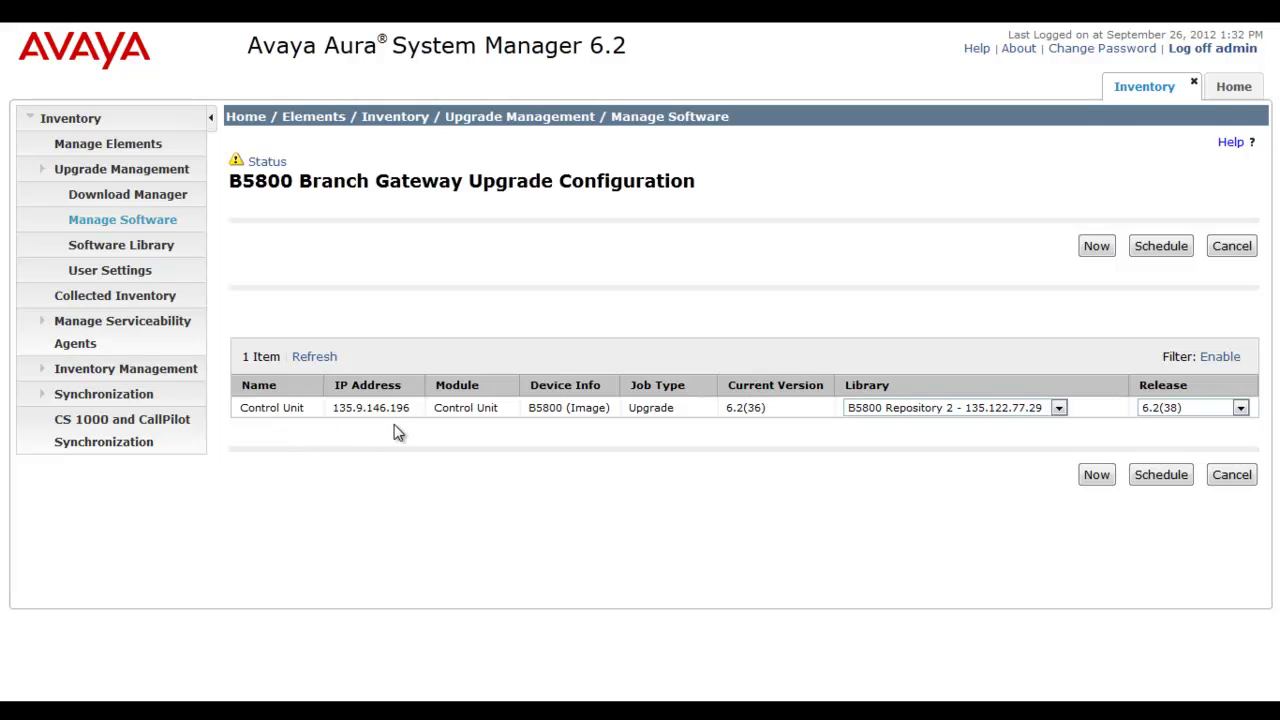
left_click(493, 422)
left_click(775, 426)
left_click(1057, 409)
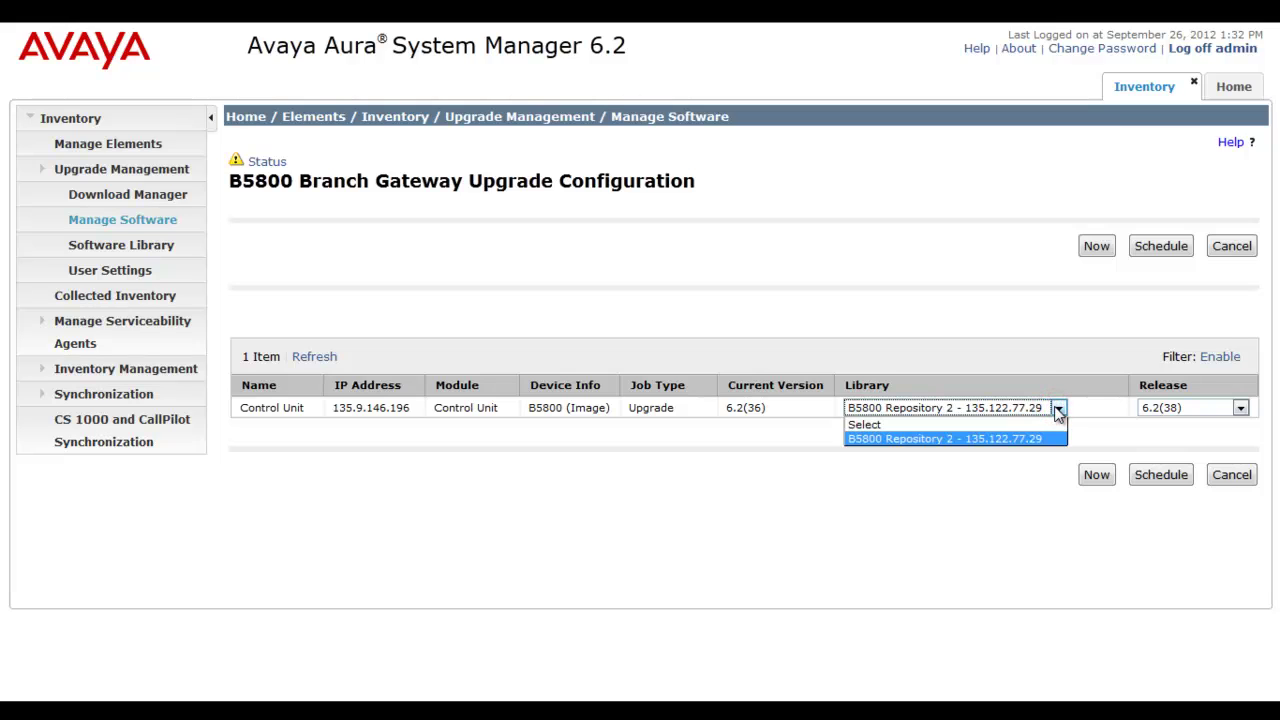
left_click(1046, 439)
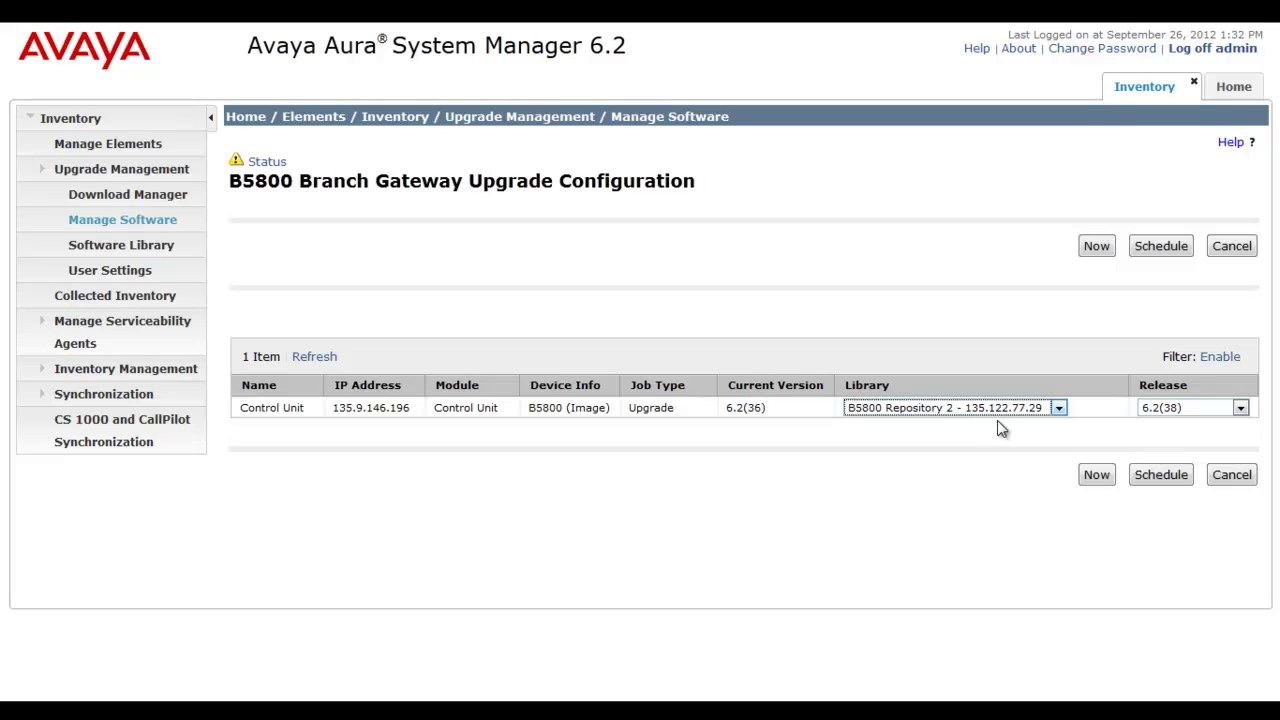
left_click(1060, 409)
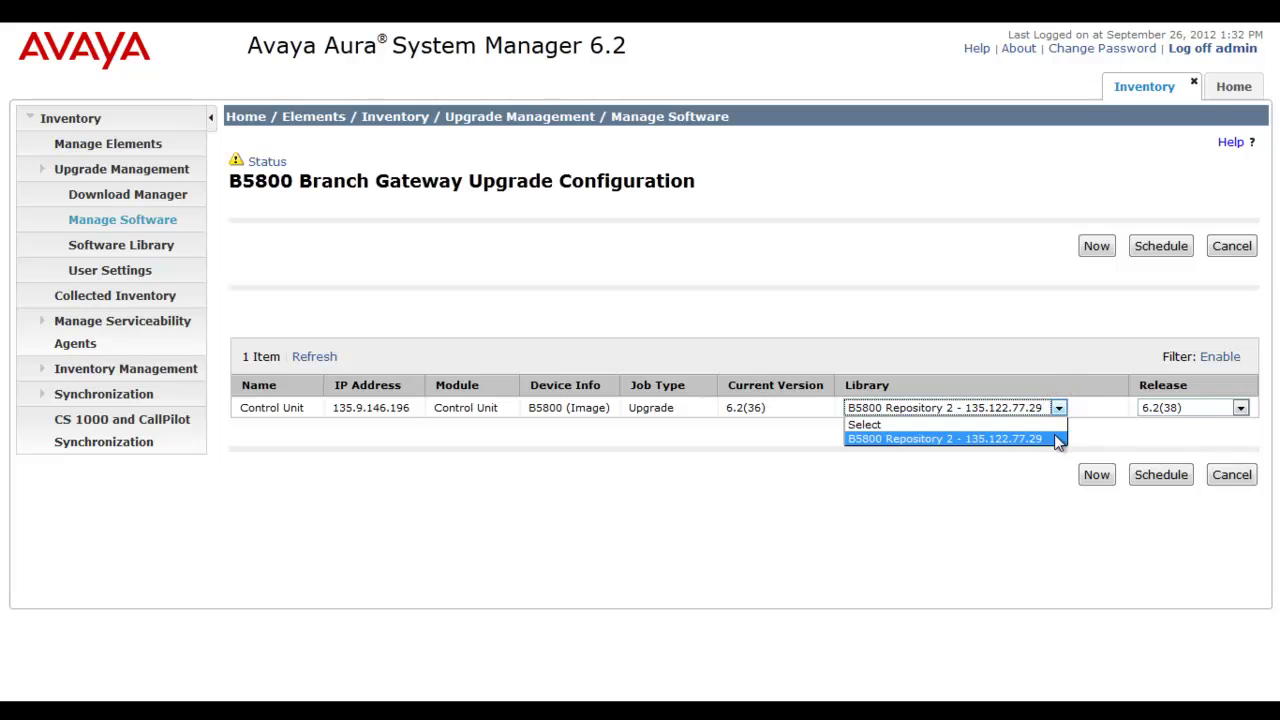
left_click(1054, 438)
Step: Set the target release to 6.2(38) and continue to scheduling
left_click(1238, 408)
left_click(1230, 440)
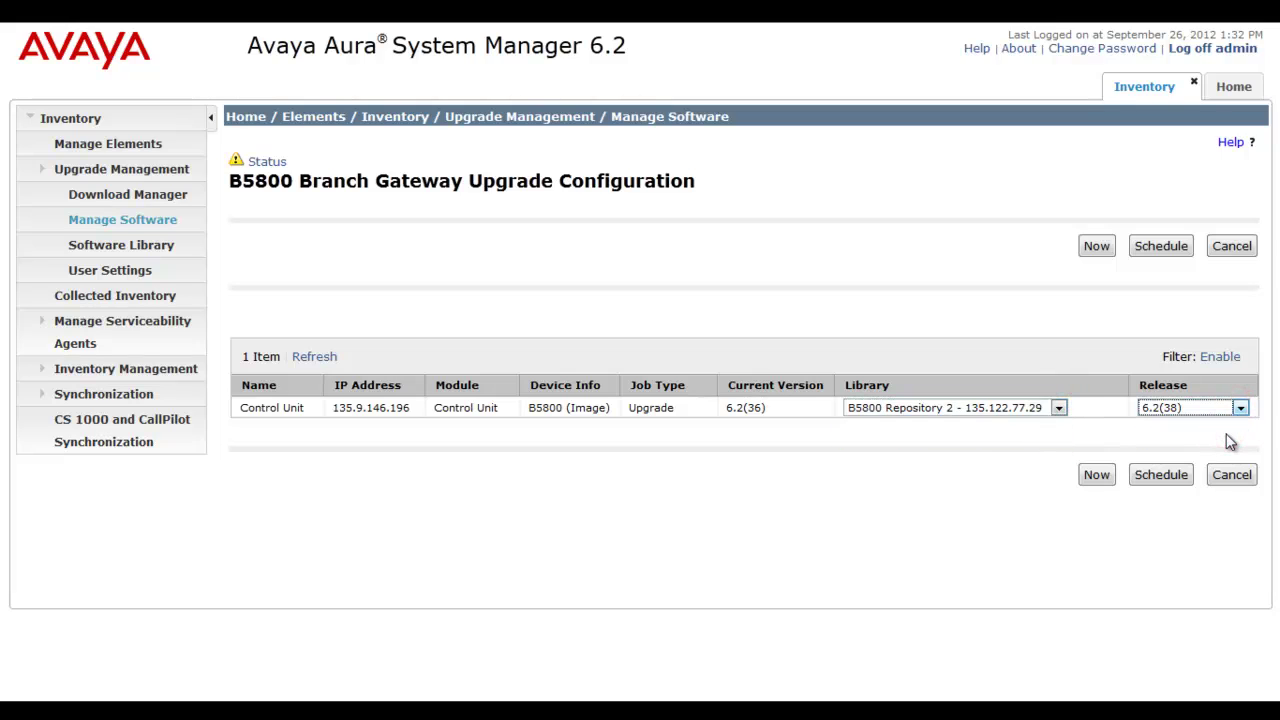
left_click(258, 161)
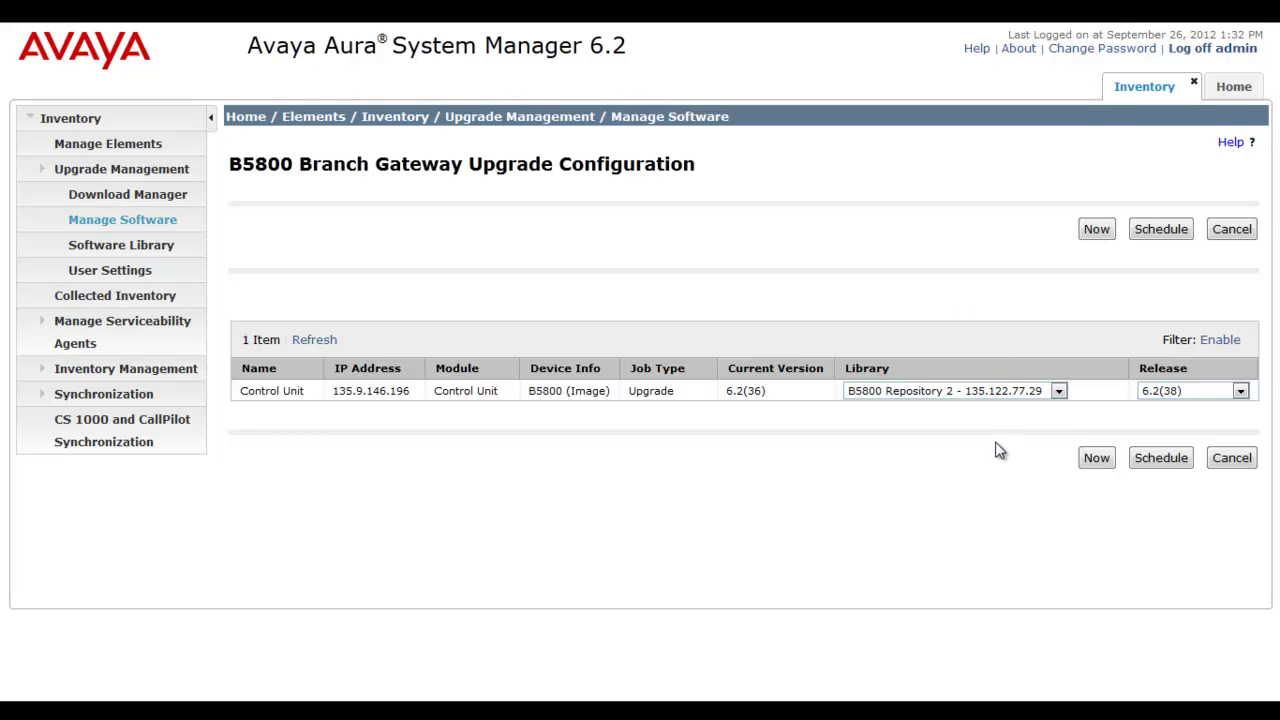
left_click(1166, 458)
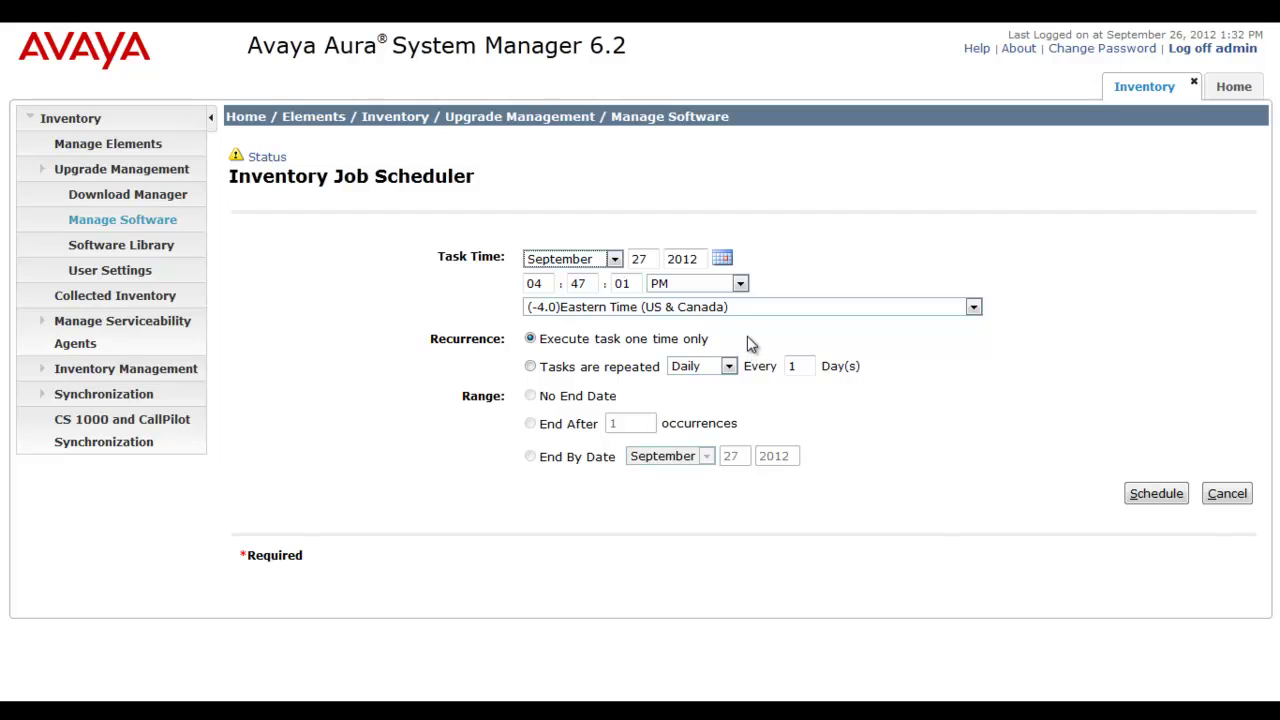
Step: Leave Recurrence at Daily and cancel the Job Scheduler, returning to the 6.2(38) upgrade configuration
left_click(910, 367)
left_click(729, 368)
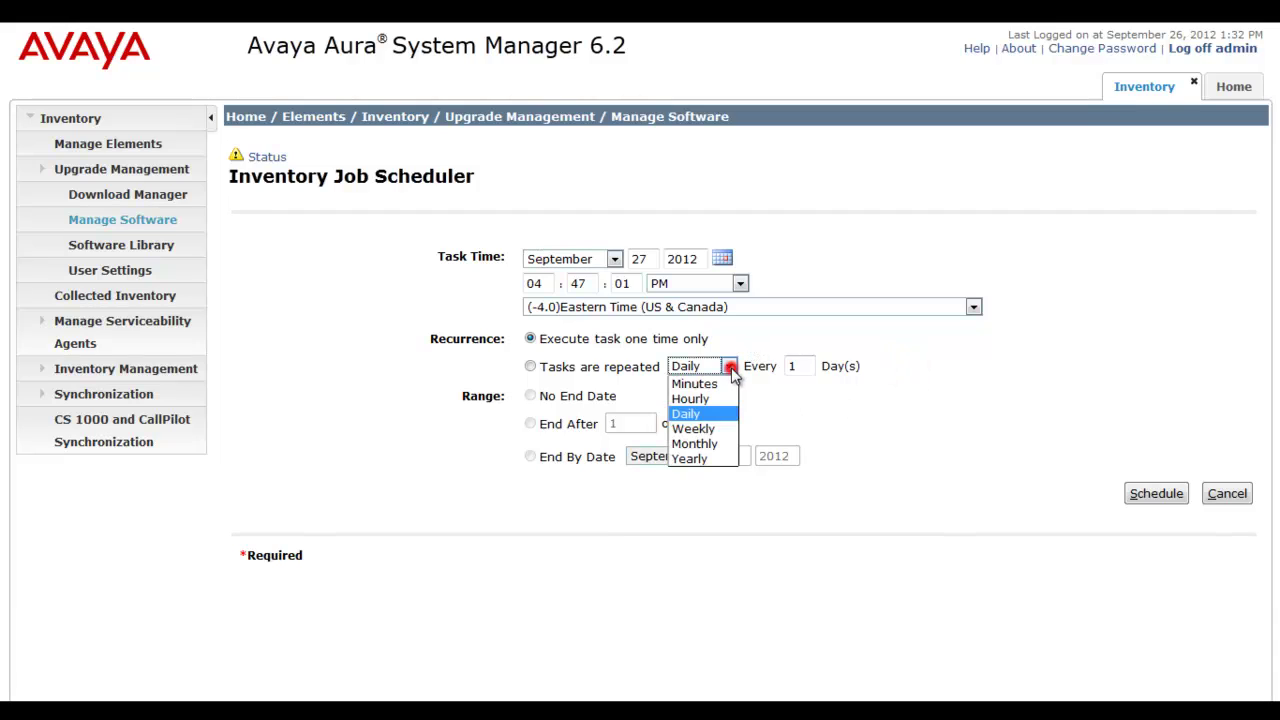
left_click(828, 418)
left_click(770, 427)
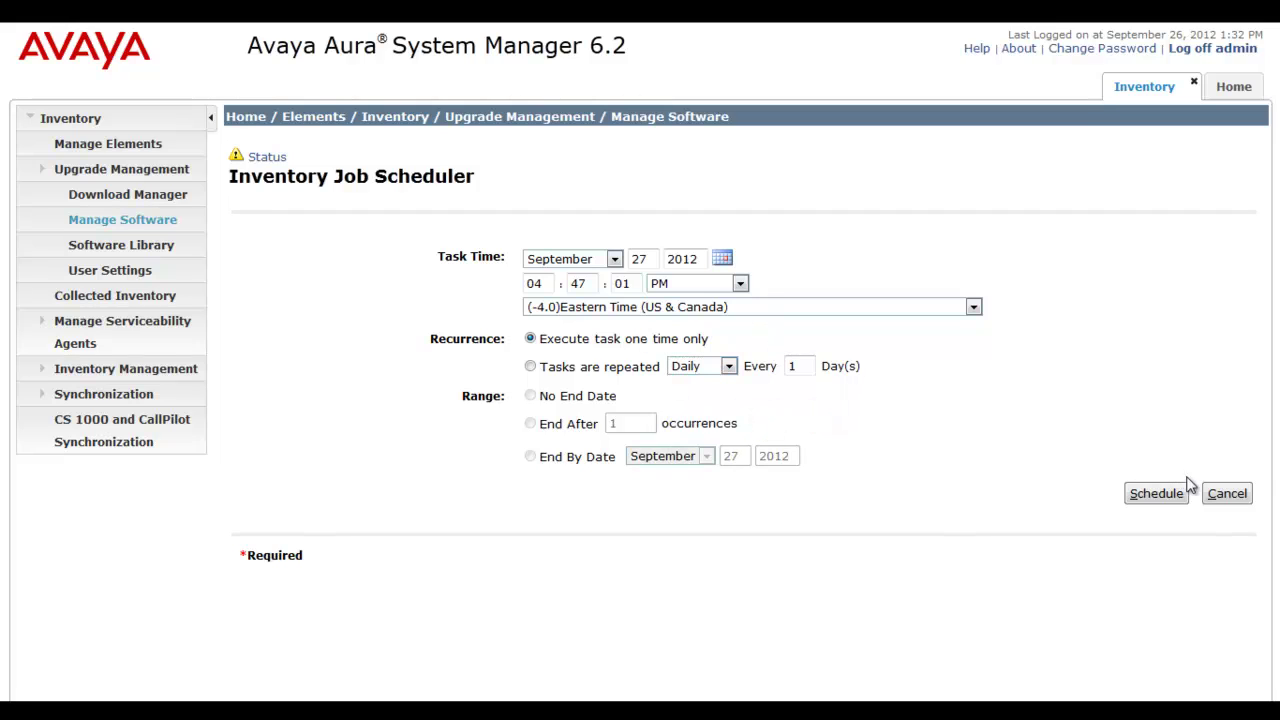
left_click(1227, 495)
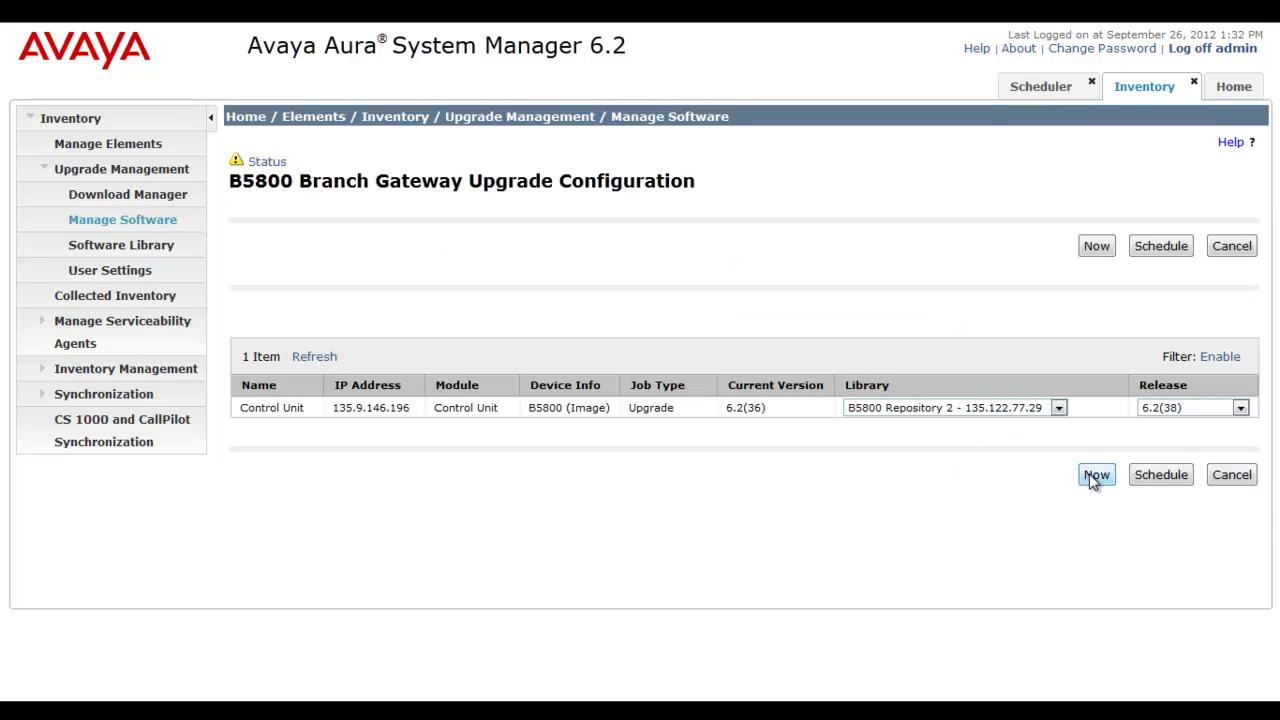
Step: Run the B5800-196 upgrade now and view its operation status, showing RUNNING
left_click(1094, 478)
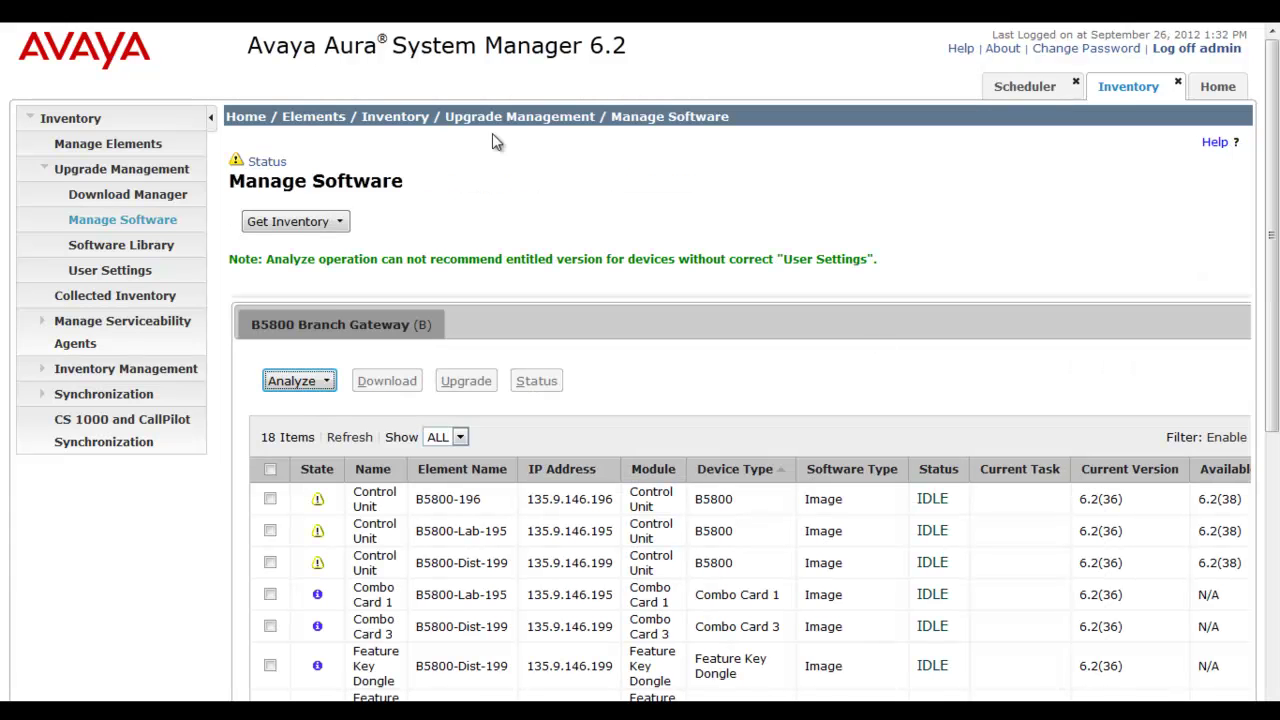
left_click(258, 162)
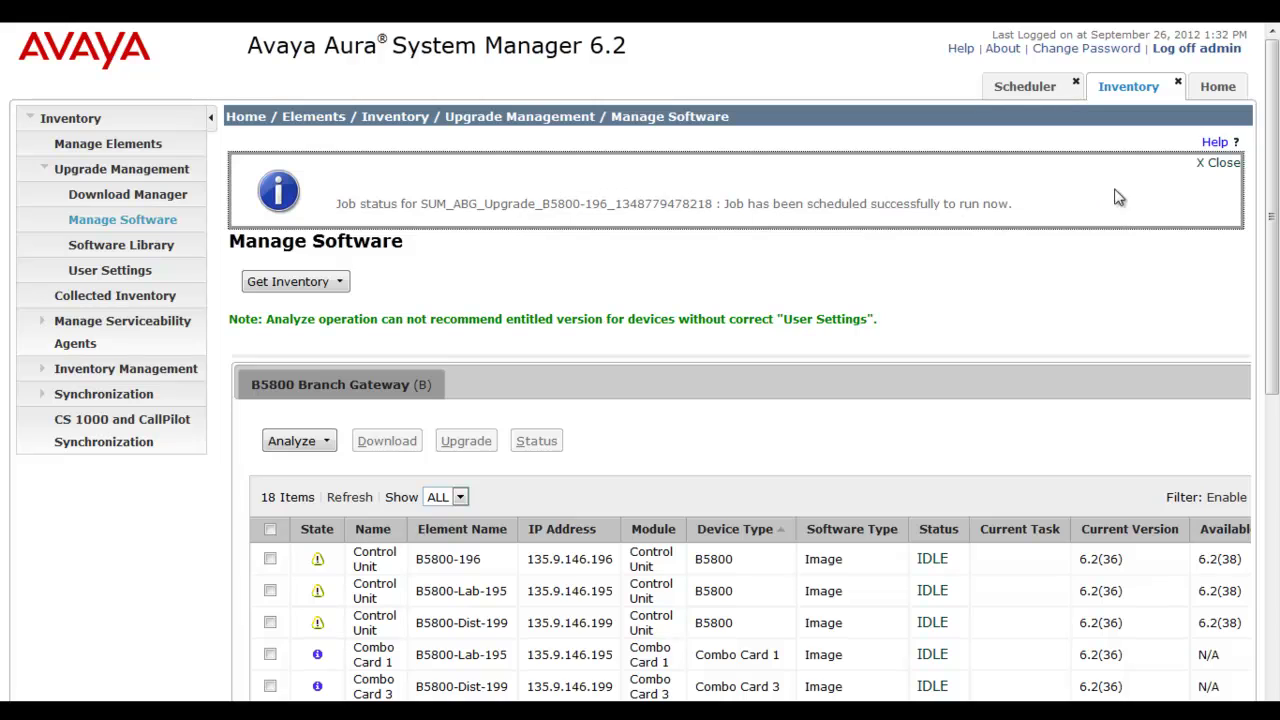
left_click(1220, 162)
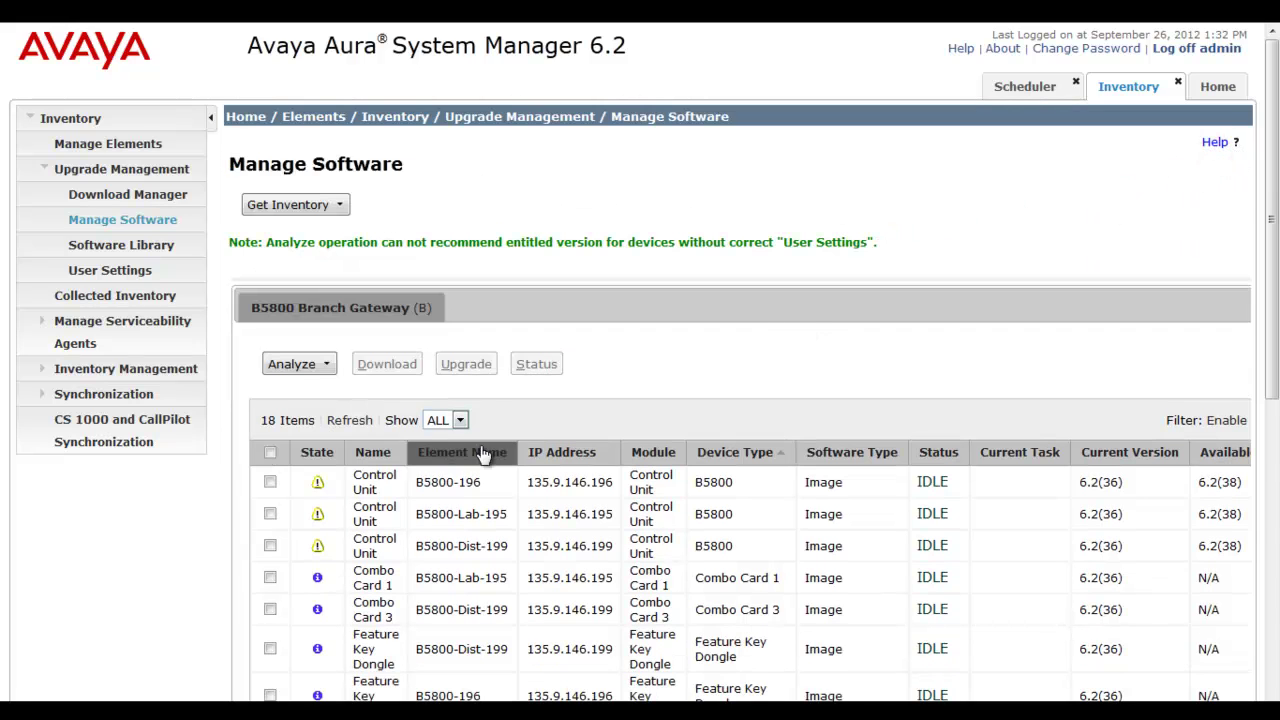
left_click(266, 482)
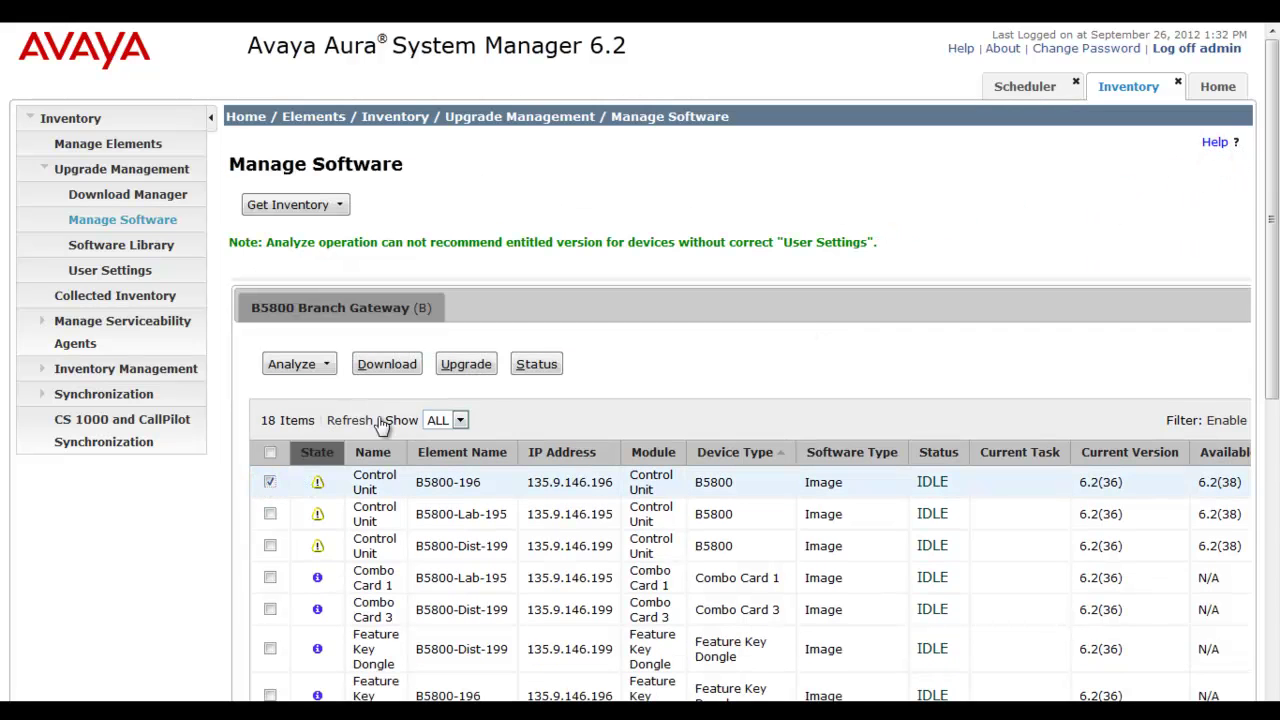
left_click(540, 366)
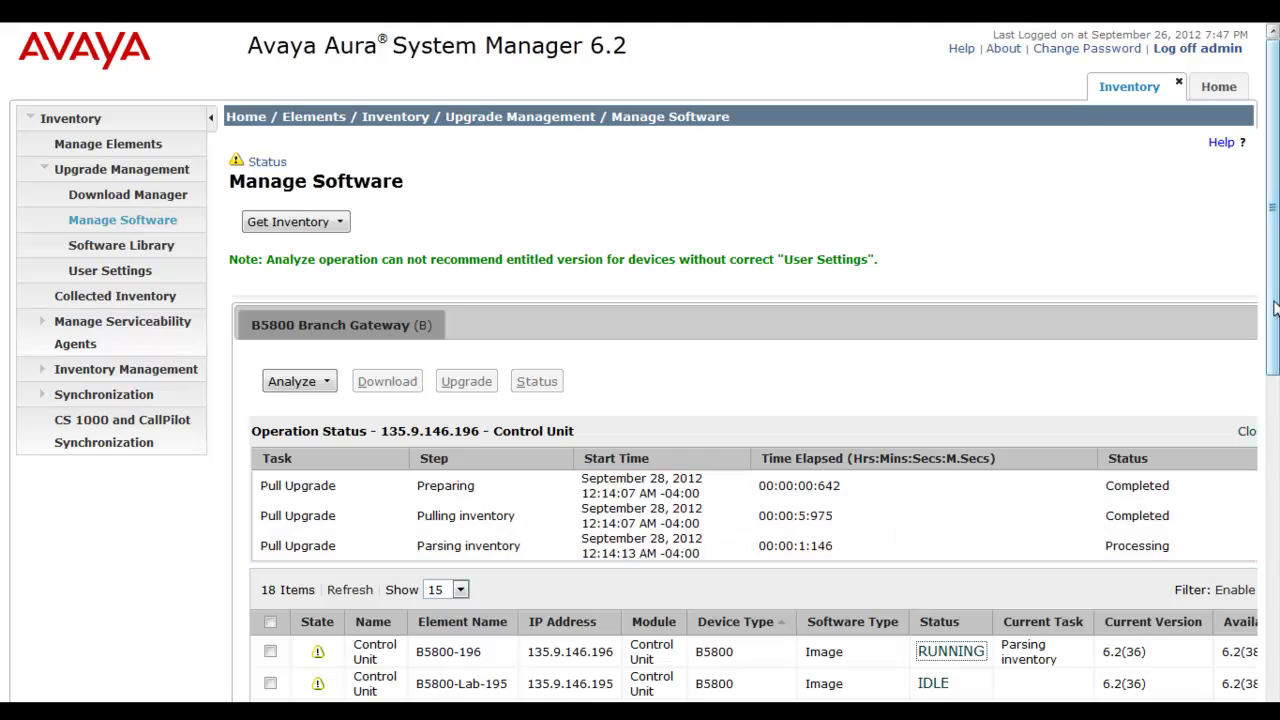
Step: Refresh the B5800-196 operation status to see the Pull Upgrade reach Pulling files
left_click_drag(1272, 316, 1272, 414)
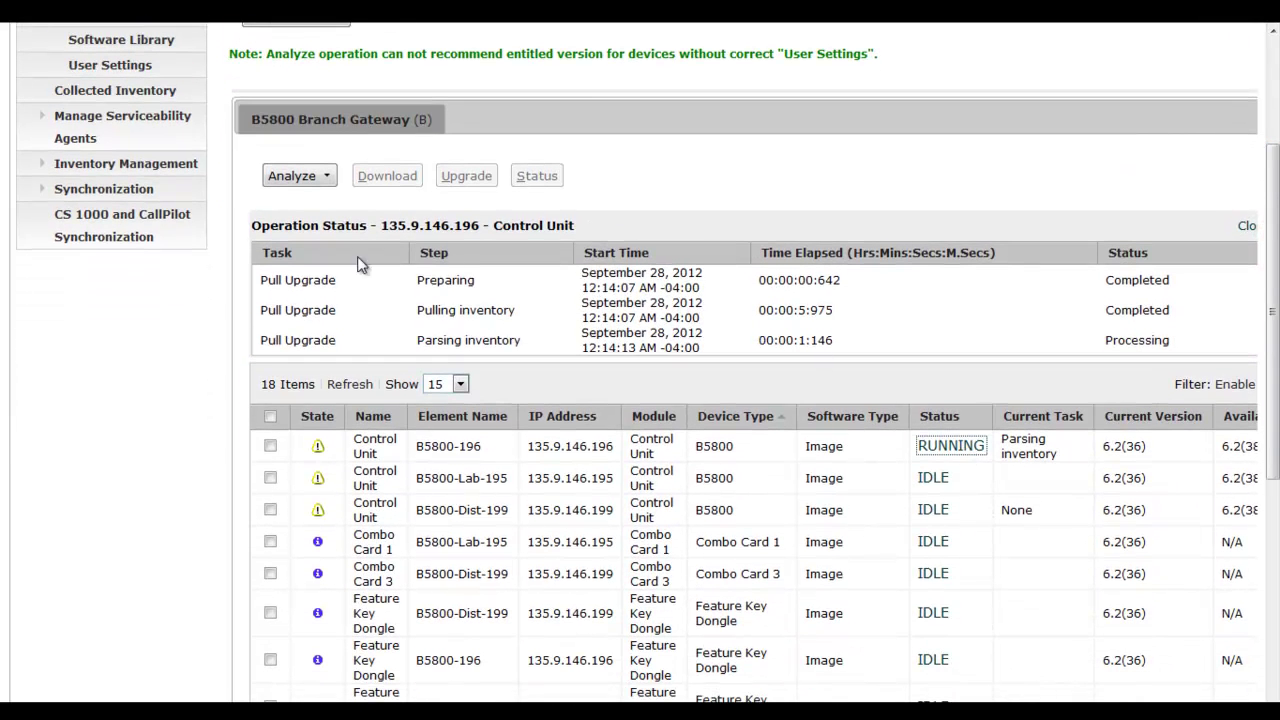
left_click(270, 446)
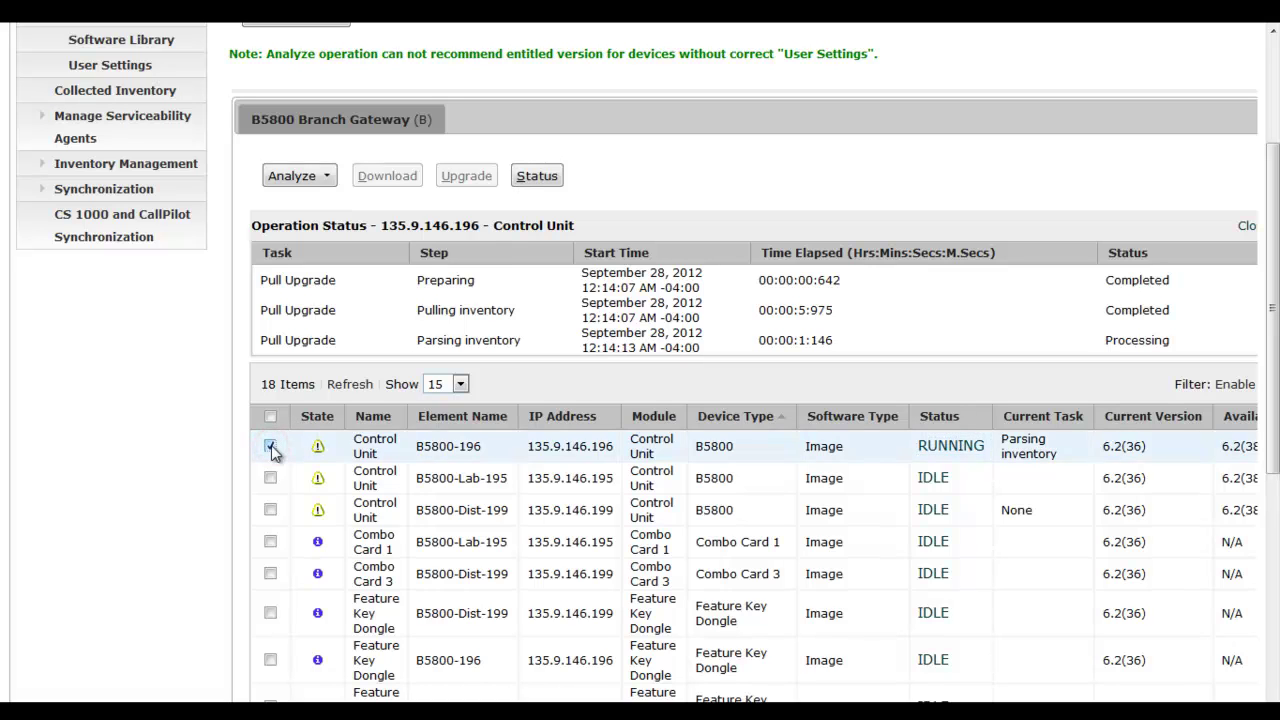
left_click(543, 177)
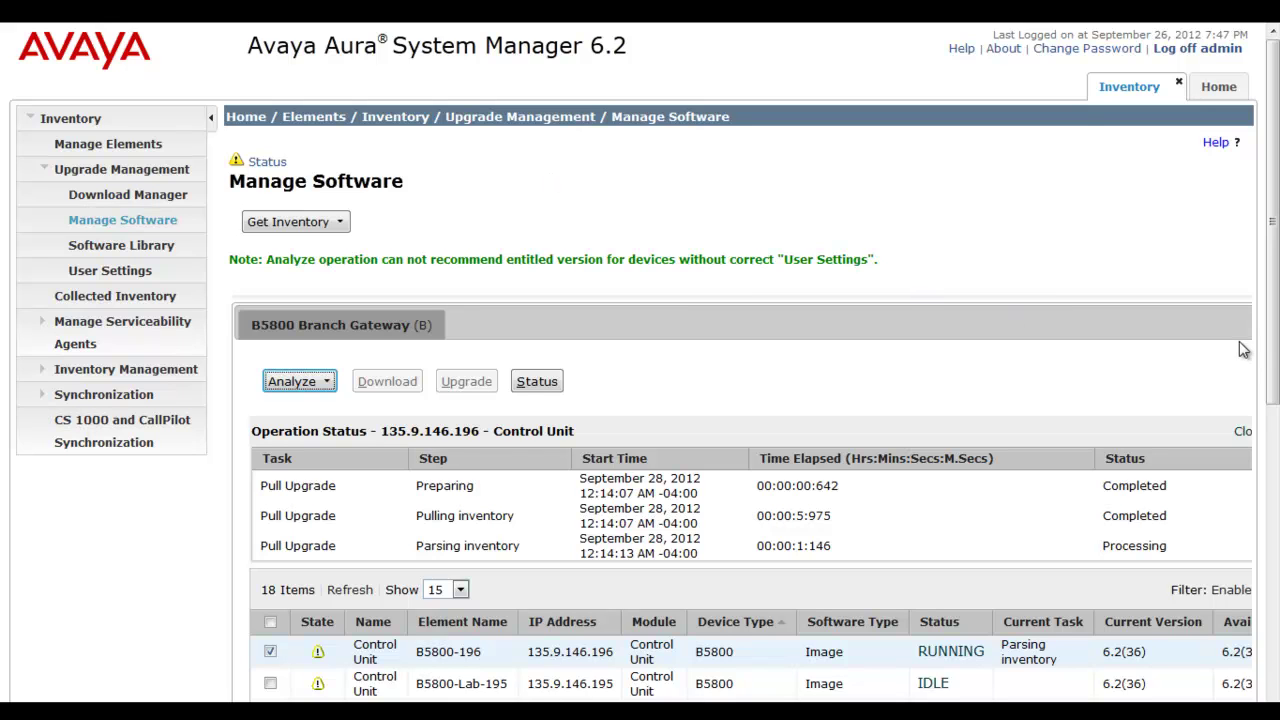
left_click_drag(1270, 340, 1271, 418)
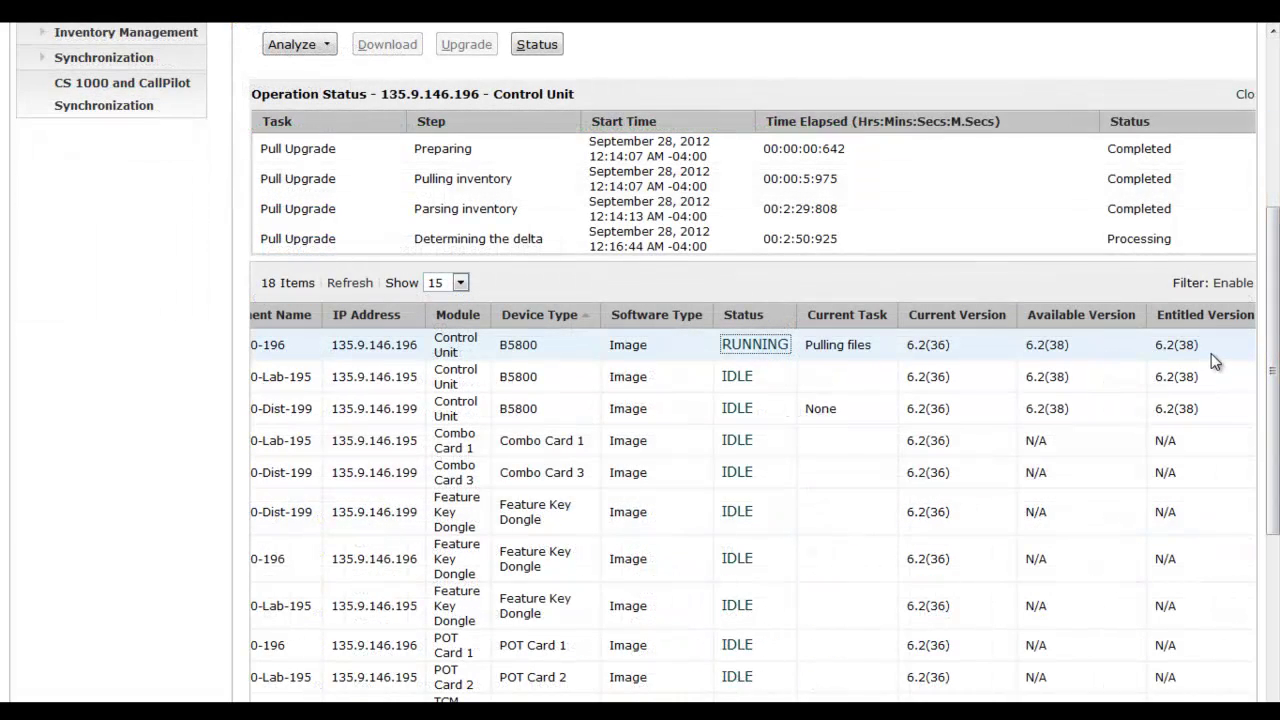
left_click(753, 343)
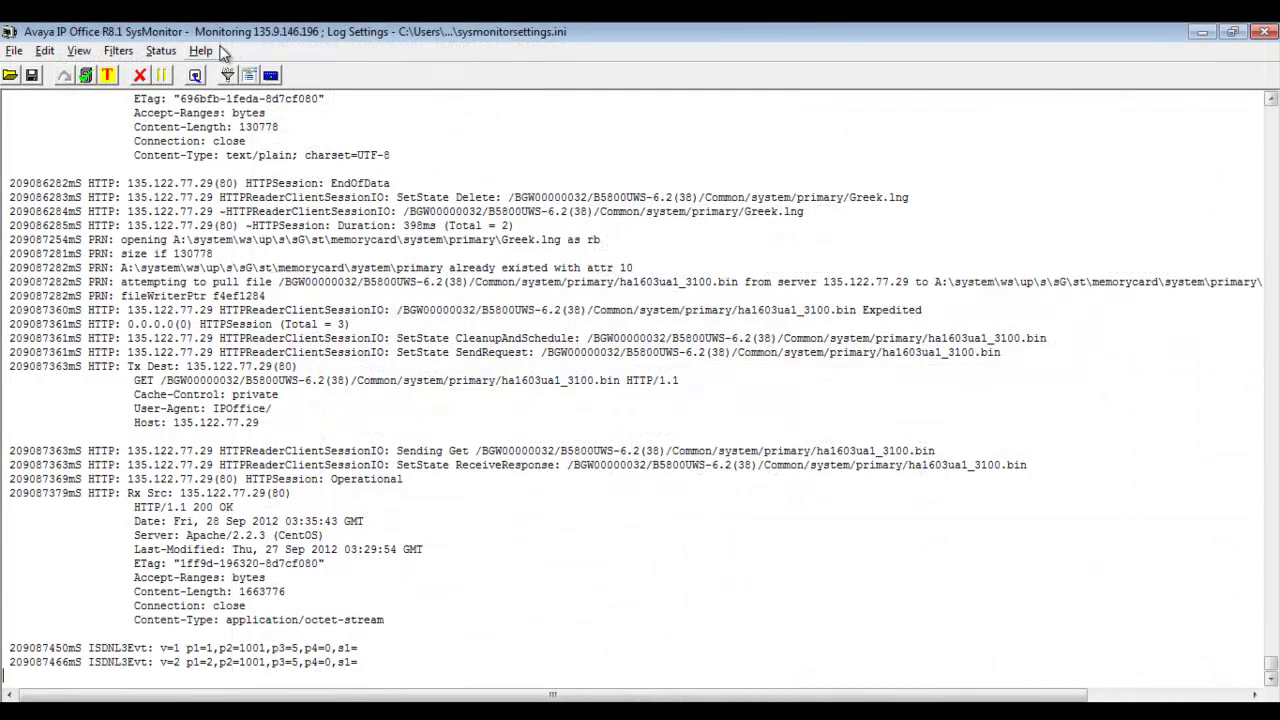
Step: Keep HTTP and Memory Card Commands checked in the SysMonitor trace Services options and apply them
left_click(122, 53)
left_click(145, 72)
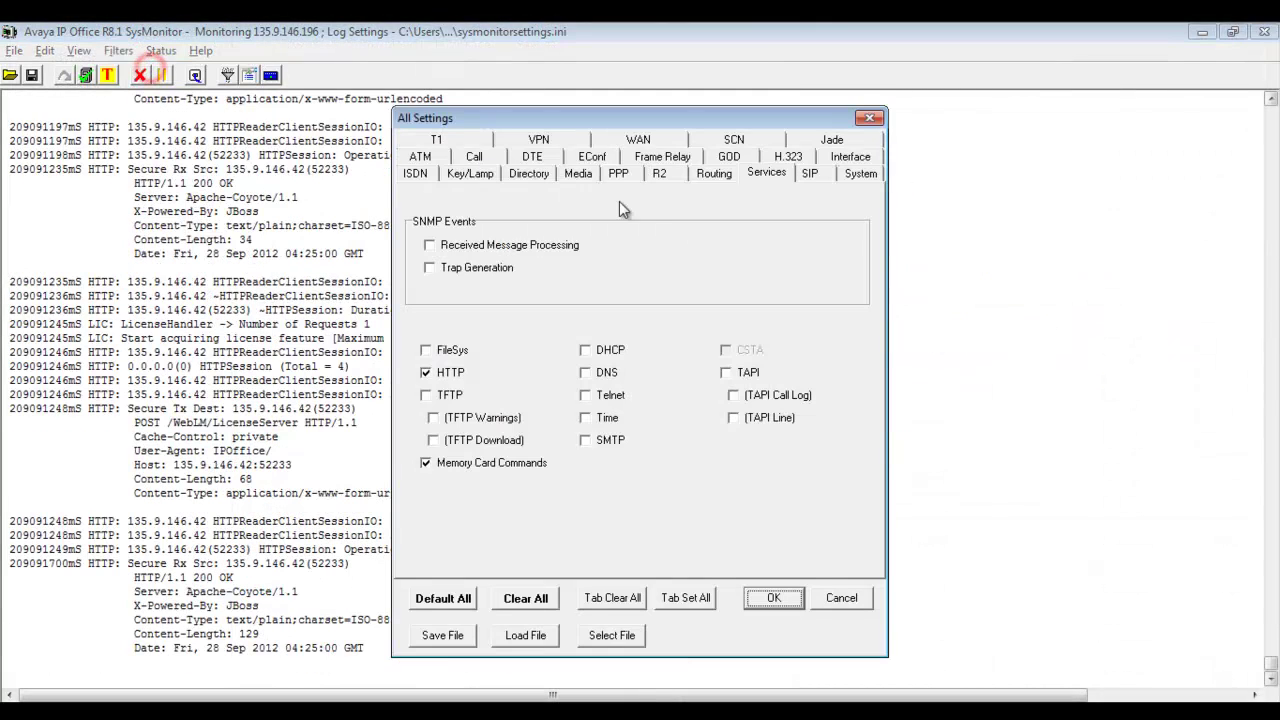
left_click(763, 173)
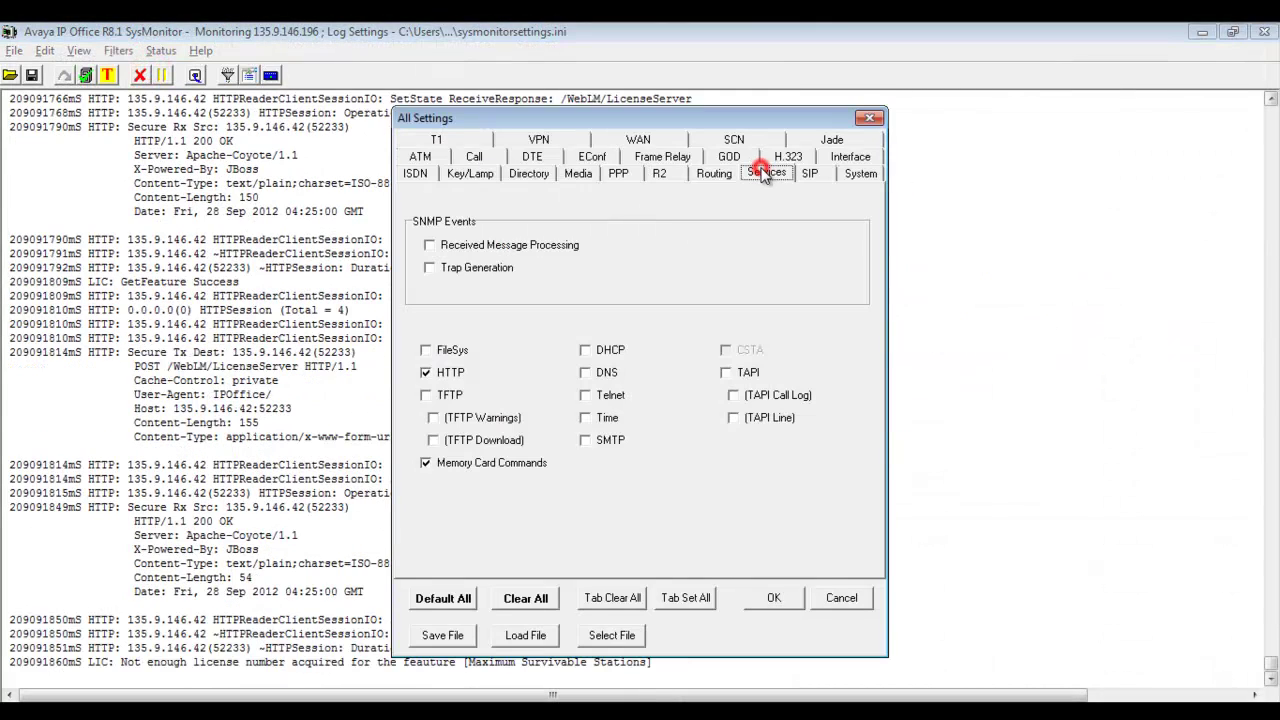
left_click(522, 365)
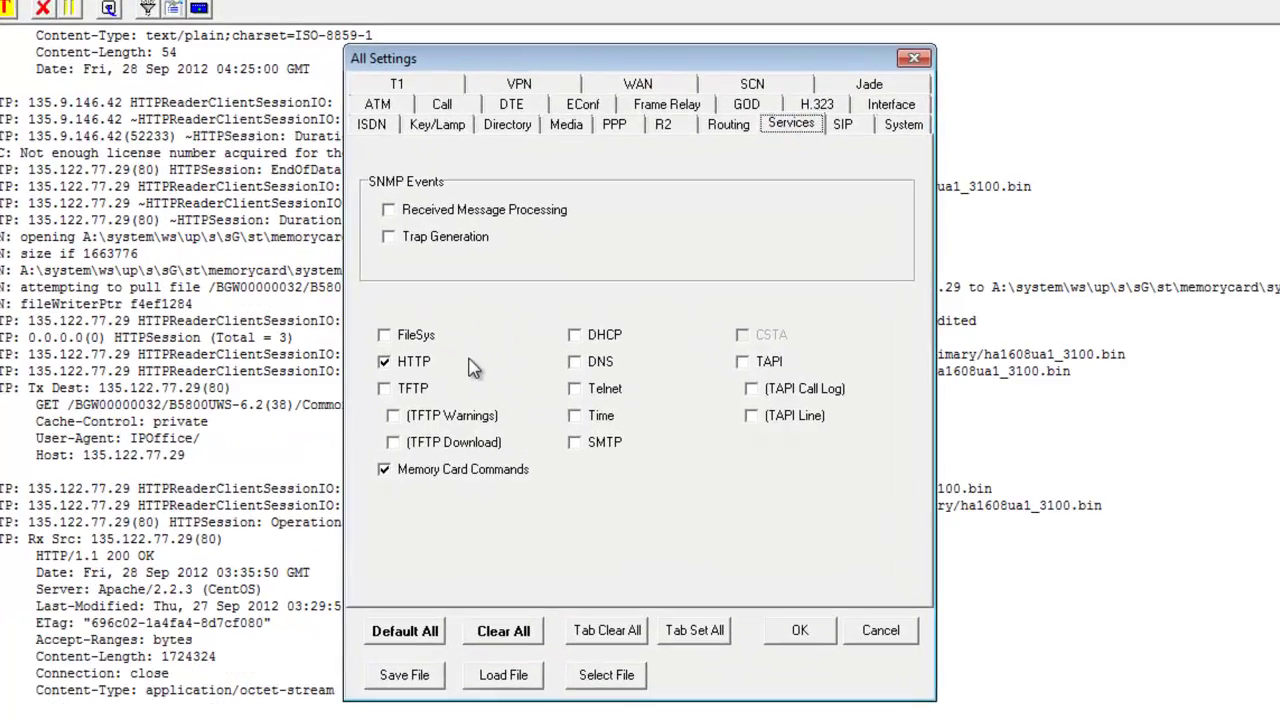
double_click(518, 368)
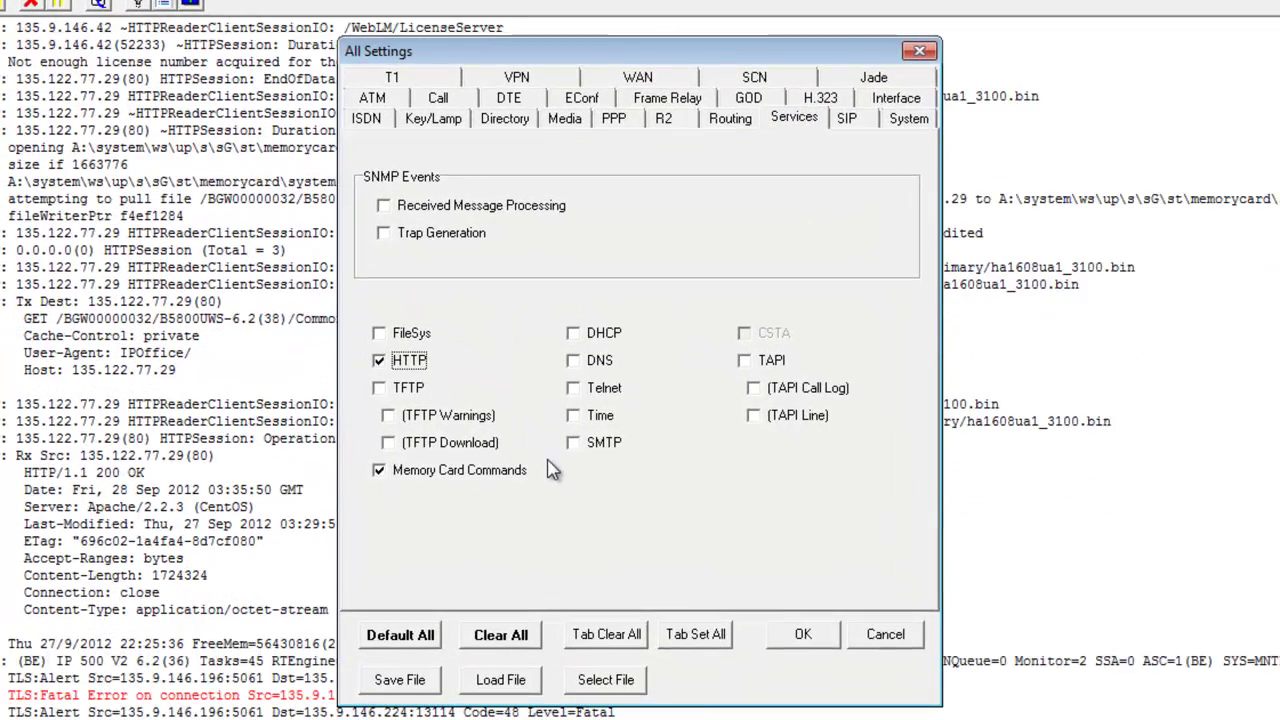
double_click(553, 476)
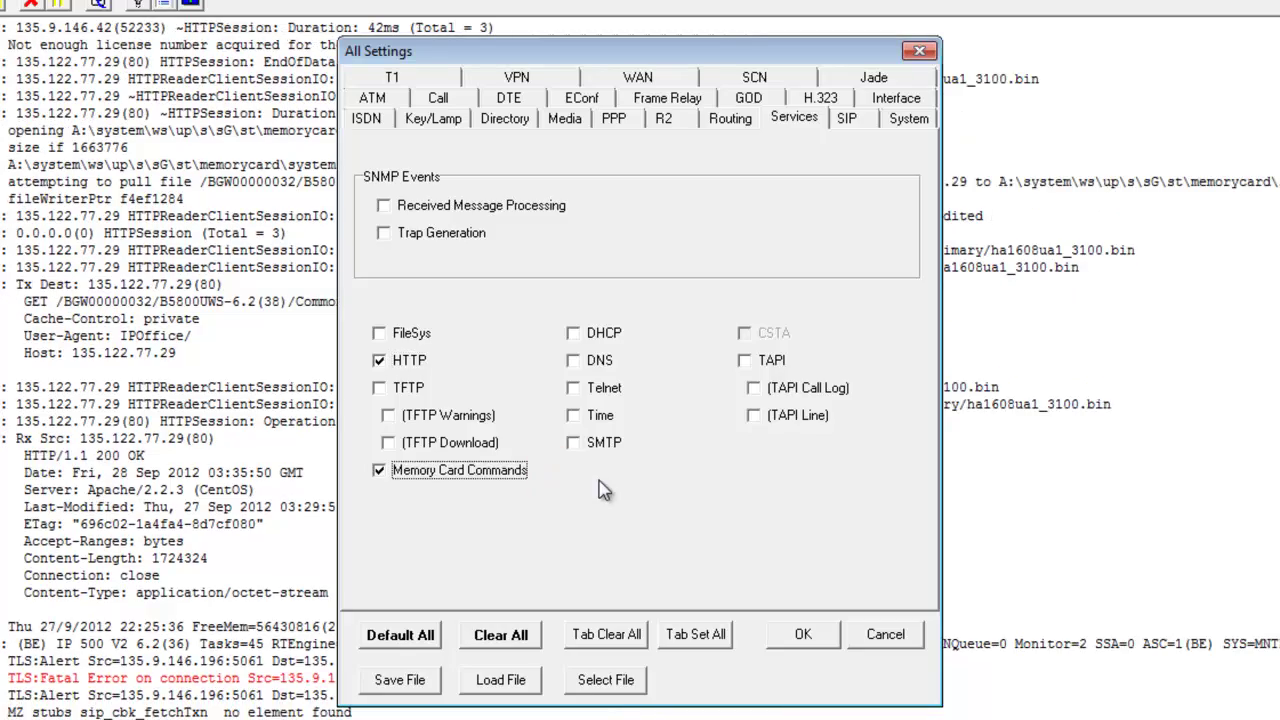
left_click(802, 634)
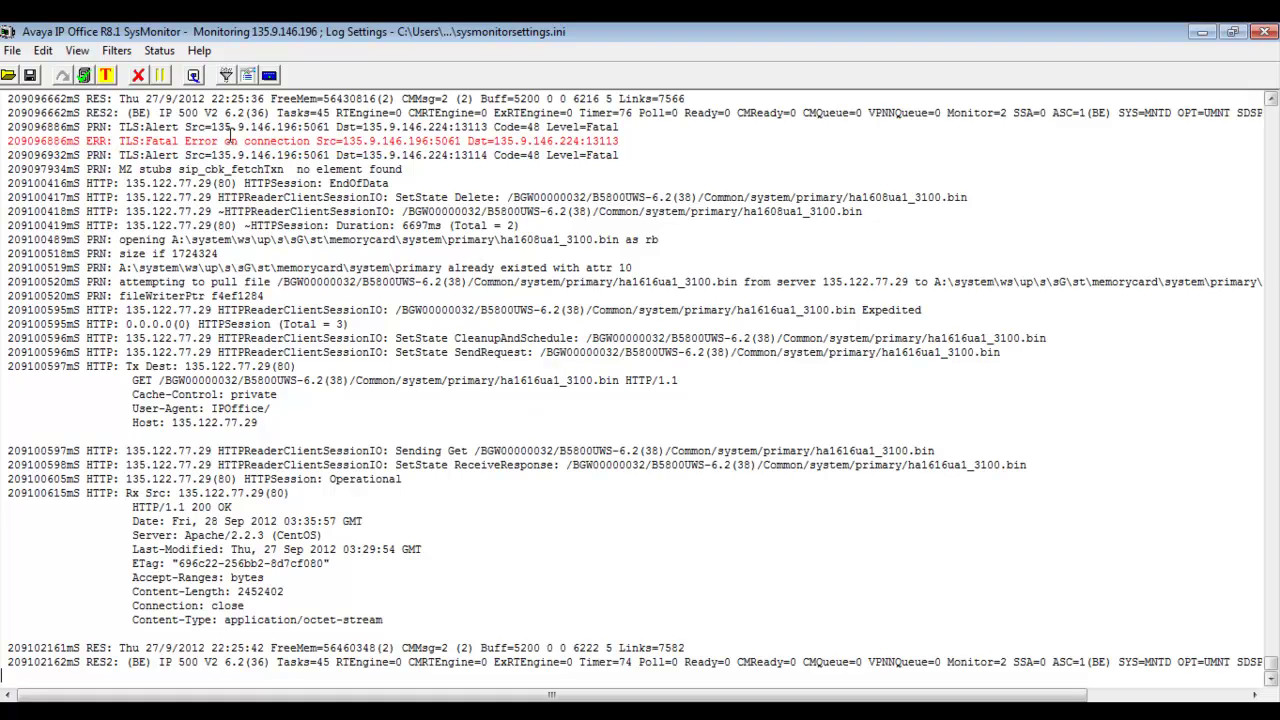
Step: Stop SysMonitor logging to the screen and return to System Manager
left_click(161, 77)
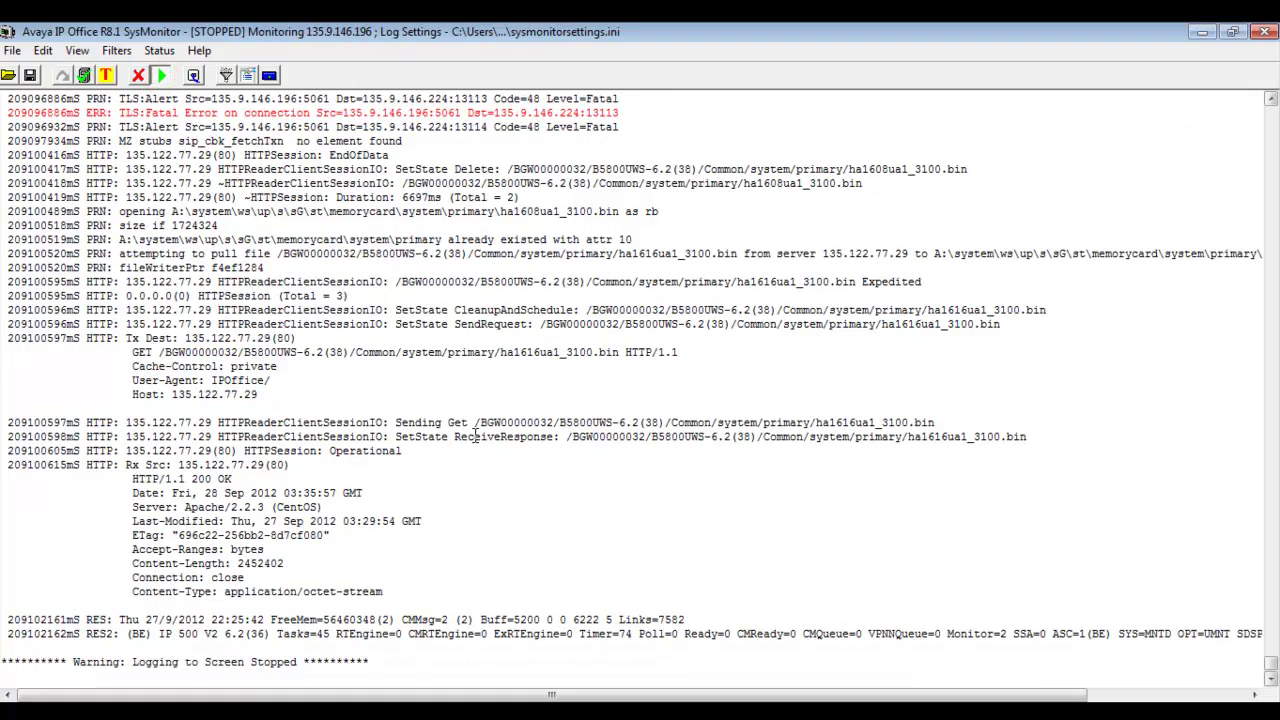
left_click(936, 422)
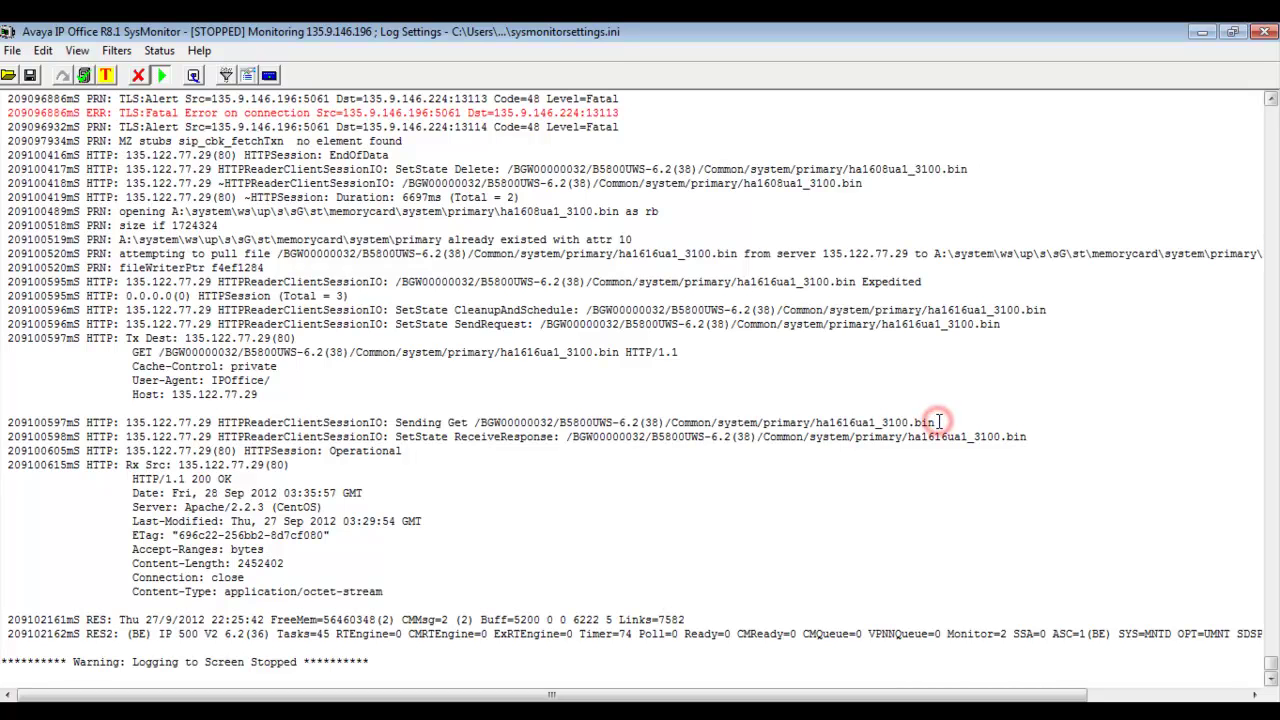
left_click(1031, 437)
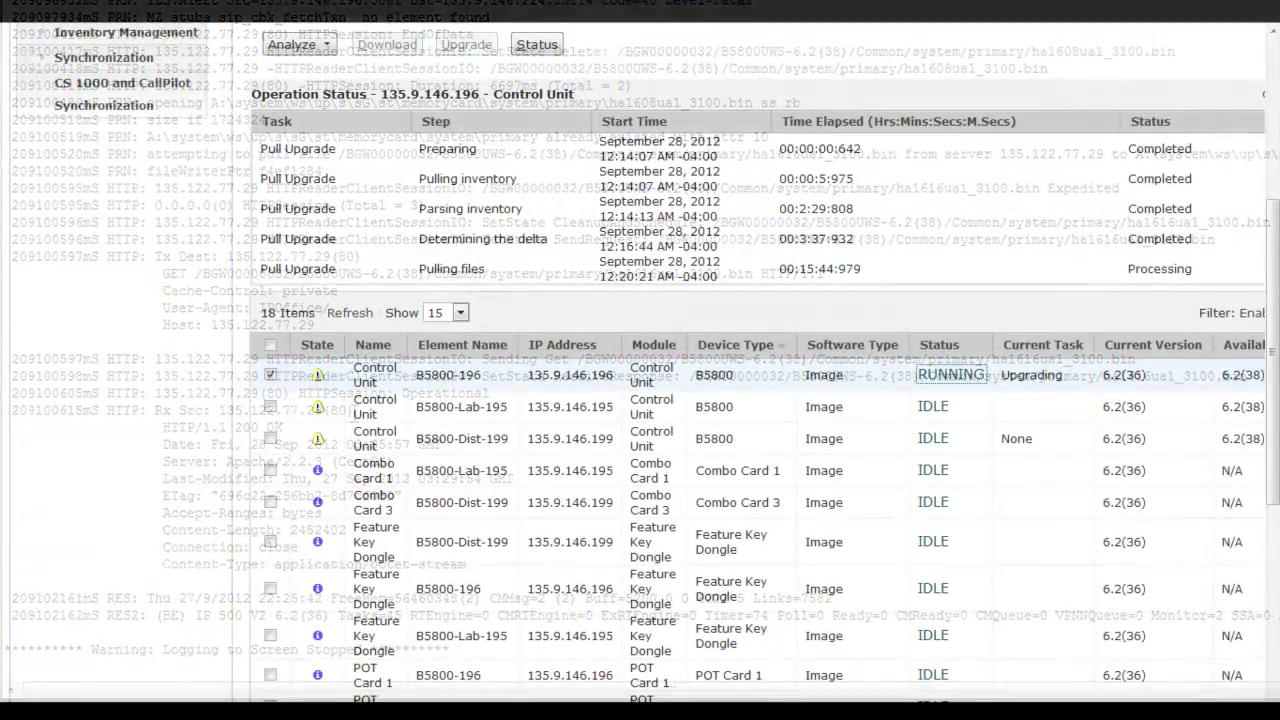
Step: Watch B5800-196 until all Pull Upgrade steps and Upgrade Finalization show Completed at 6.2(38)
left_click(962, 374)
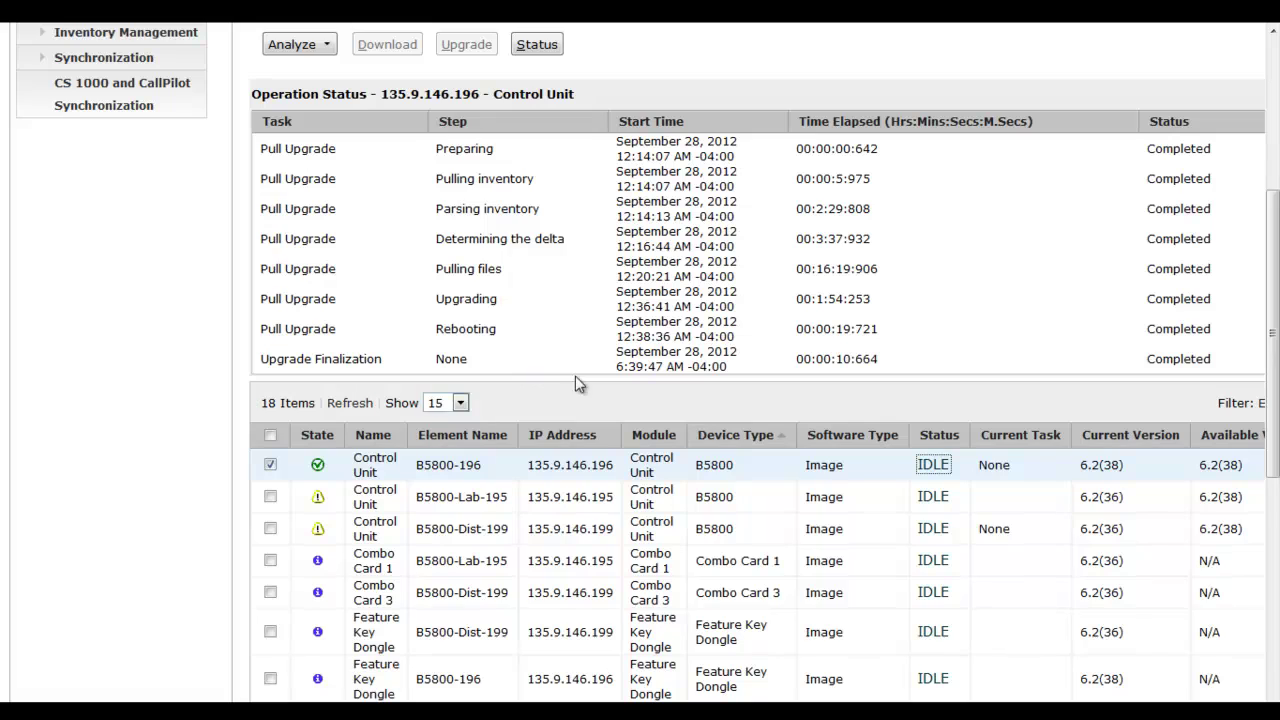
left_click(1038, 472)
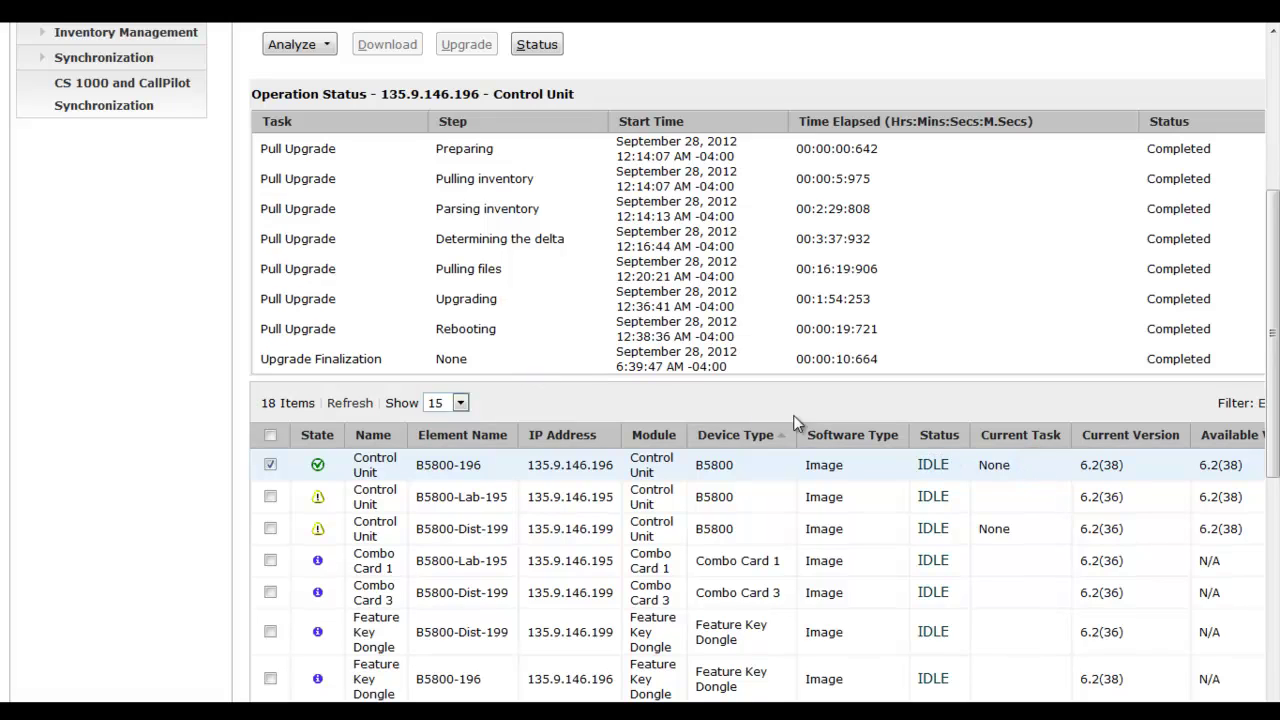